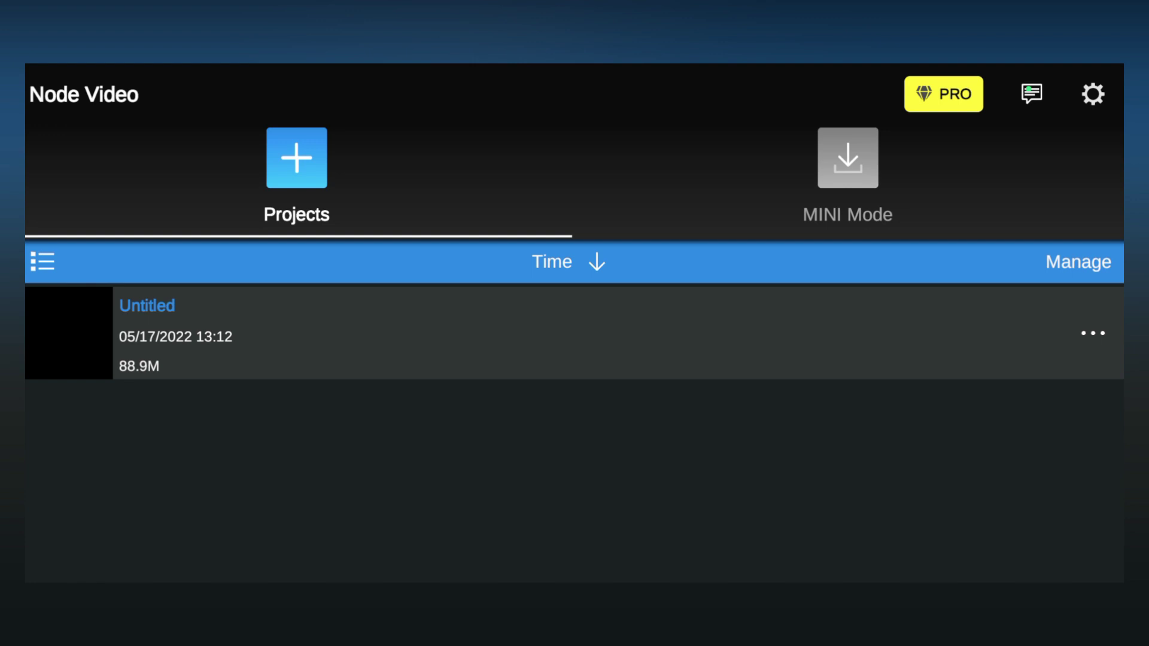
# Step: Create a new empty Untitled project (16:9, 30 FPS) from the Projects screen
pyautogui.click(301, 172)
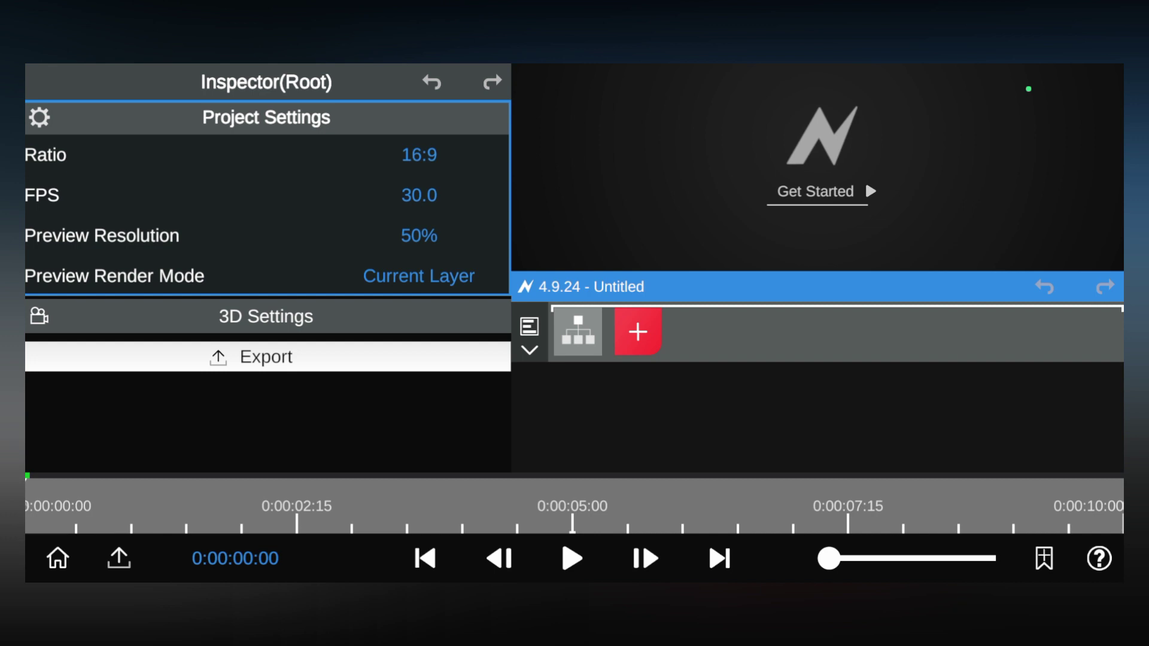
pyautogui.moveTo(628, 296)
pyautogui.mouseDown()
pyautogui.moveTo(670, 378)
pyautogui.moveTo(656, 403)
pyautogui.mouseUp()
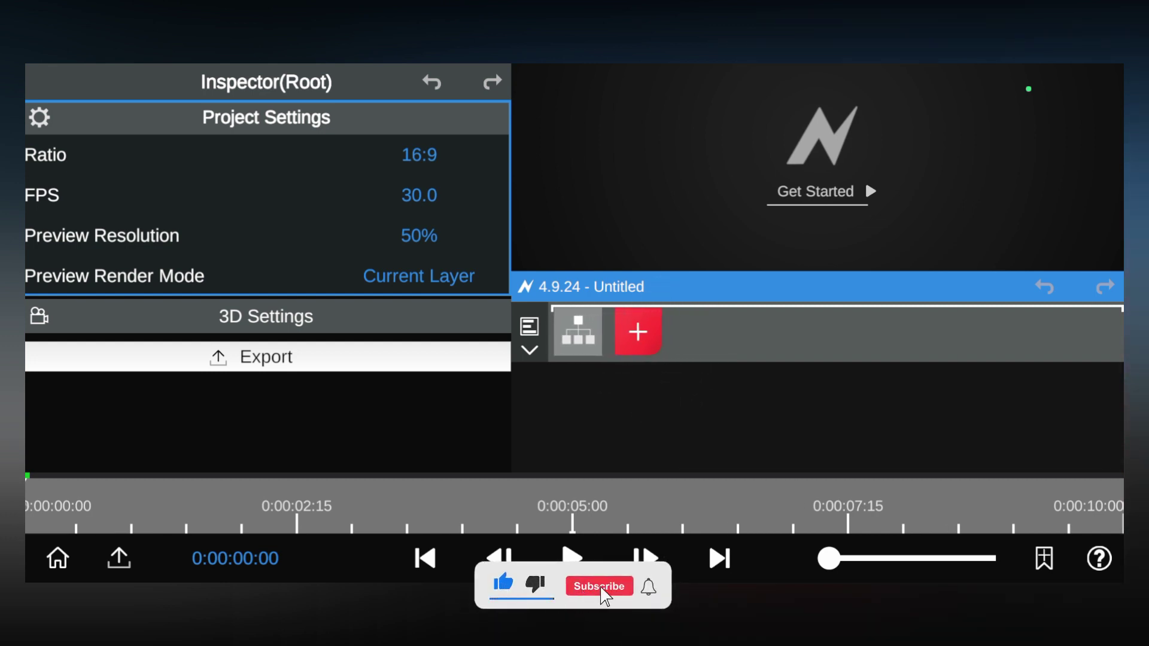
pyautogui.moveTo(416, 501)
pyautogui.mouseDown()
pyautogui.moveTo(354, 512)
pyautogui.moveTo(859, 498)
pyautogui.moveTo(86, 510)
pyautogui.moveTo(745, 495)
pyautogui.moveTo(1090, 503)
pyautogui.moveTo(183, 455)
pyautogui.moveTo(142, 514)
pyautogui.moveTo(1078, 505)
pyautogui.mouseUp()
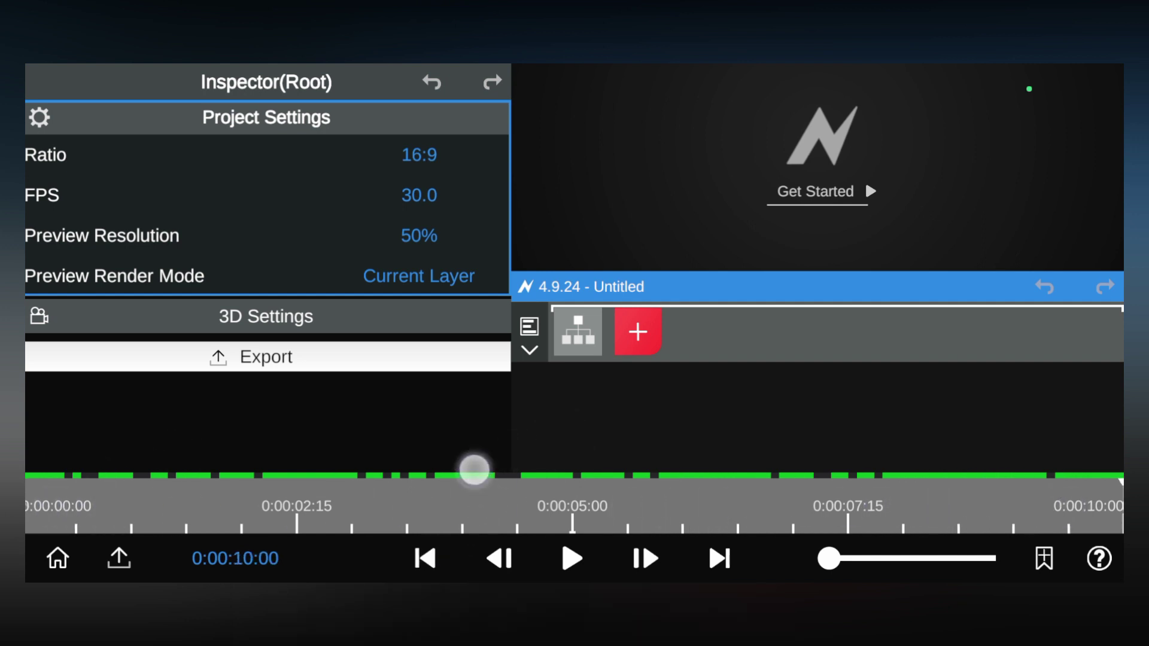
# Step: Check the export settings, dismiss their tutorial, close them, and zoom in on the timeline
pyautogui.click(119, 557)
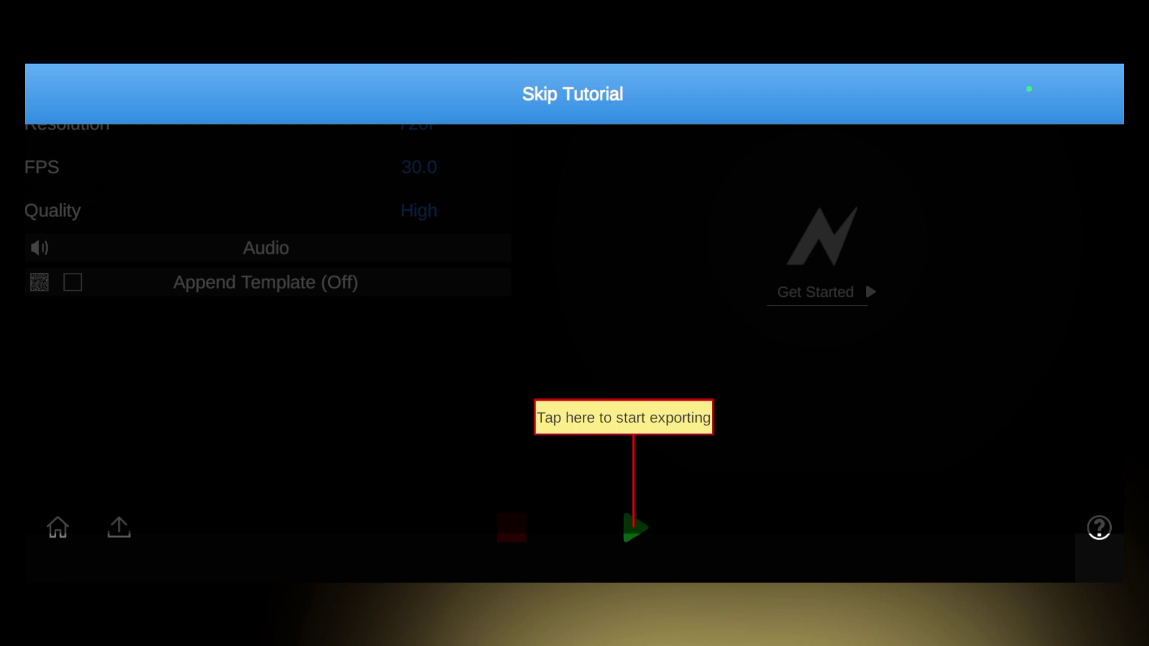
pyautogui.click(1028, 88)
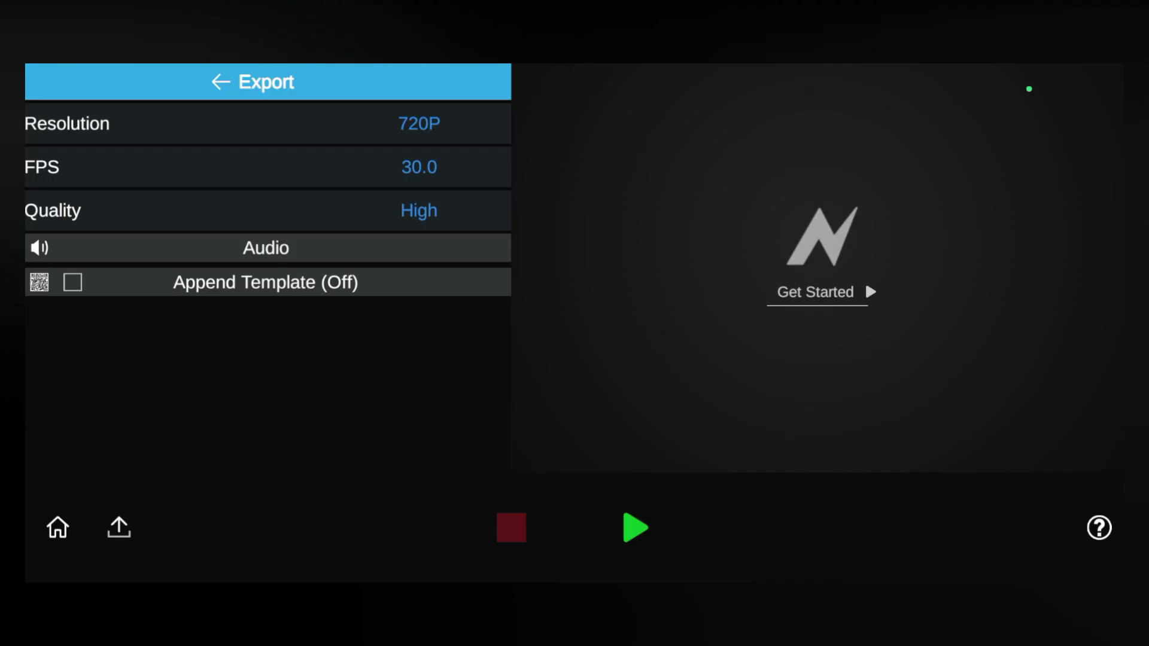
pyautogui.press('Escape')
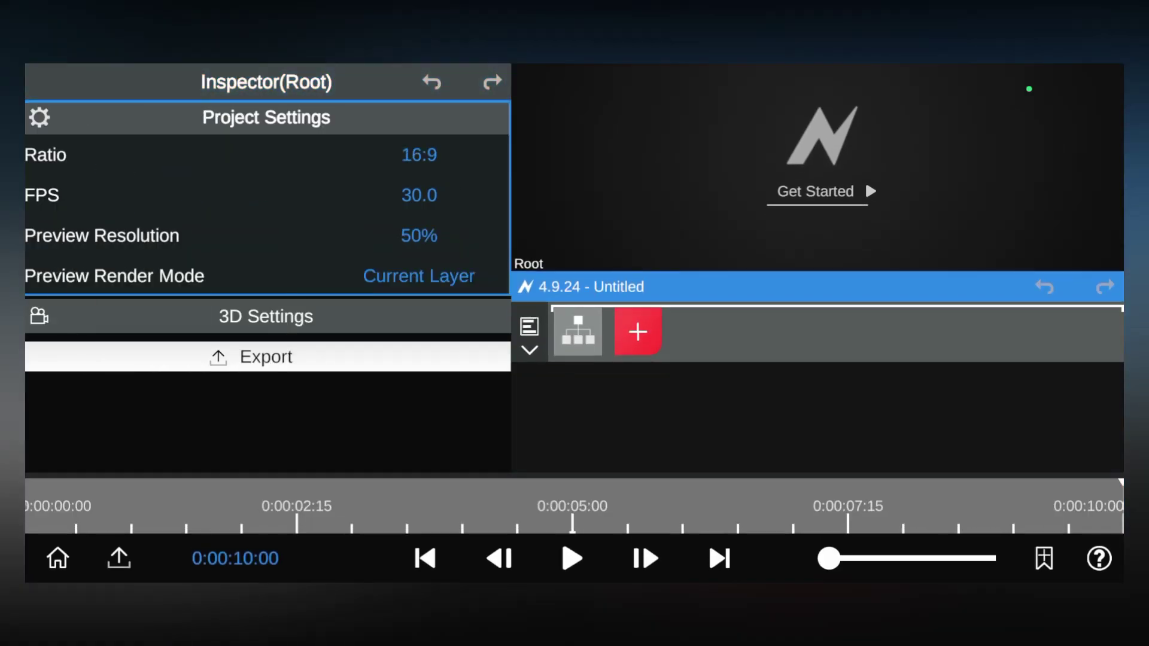
pyautogui.moveTo(829, 559)
pyautogui.mouseDown()
pyautogui.moveTo(915, 559)
pyautogui.moveTo(829, 558)
pyautogui.mouseUp()
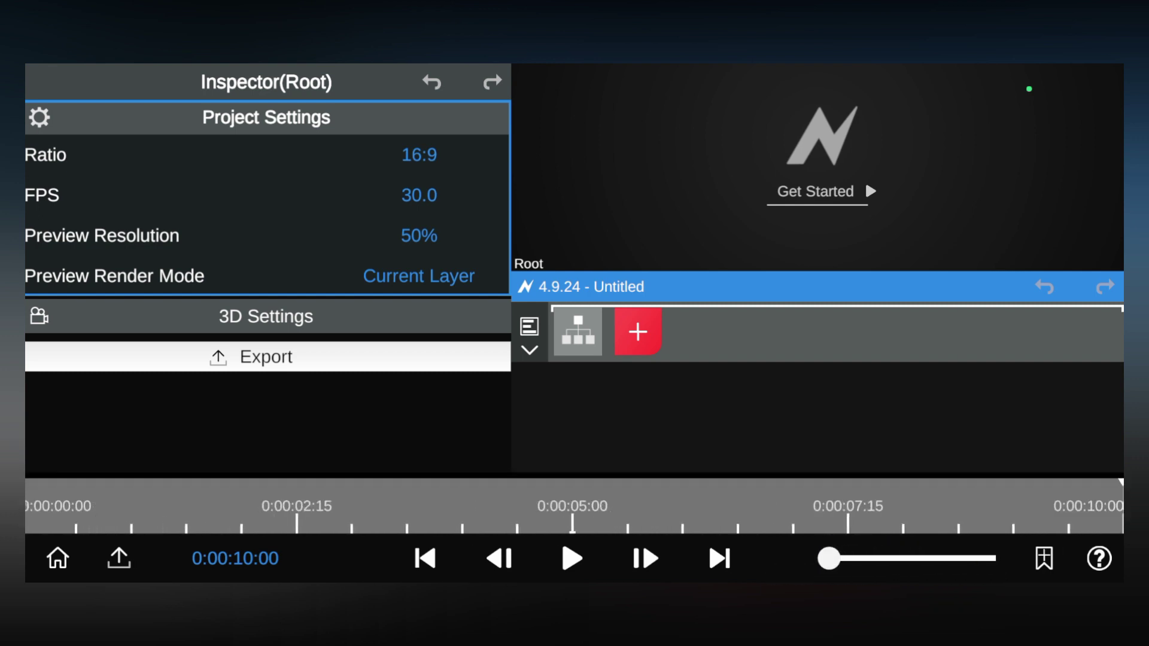
# Step: Add a Media > Video layer using a clip from the camera videos
pyautogui.click(637, 332)
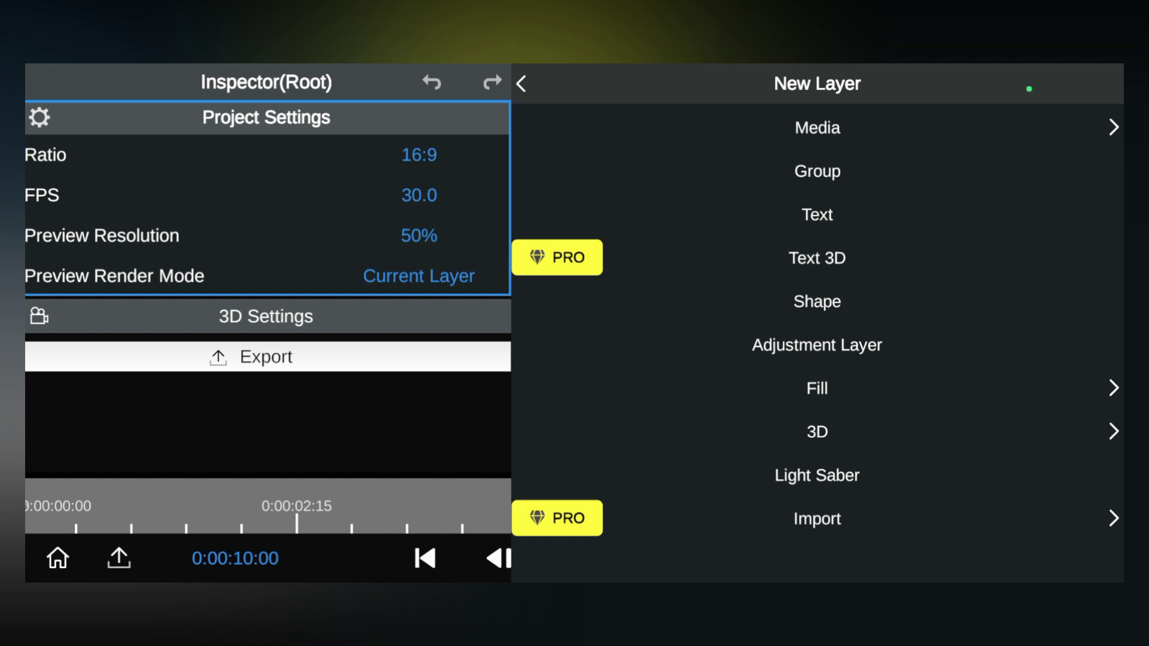
pyautogui.click(1023, 135)
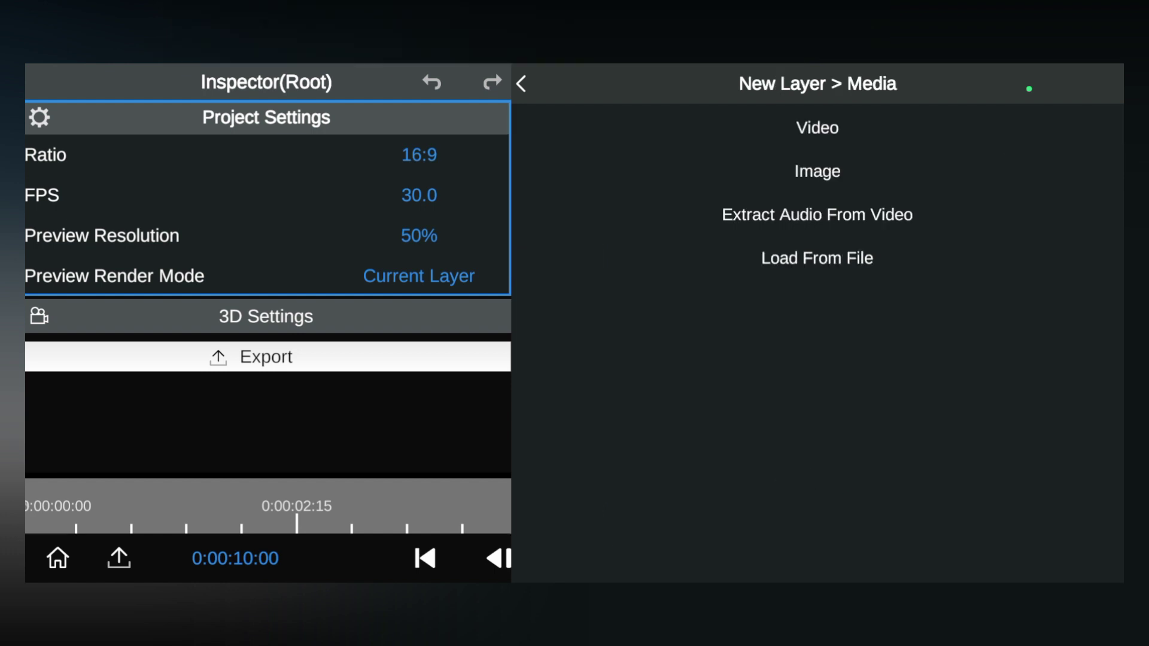
pyautogui.click(816, 128)
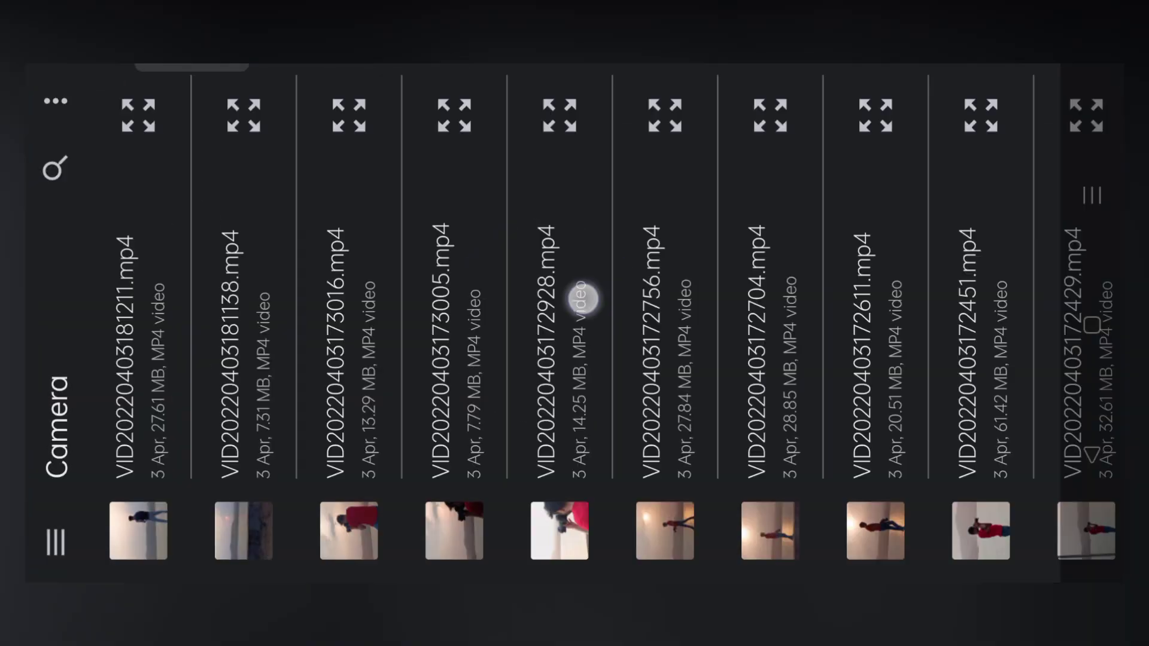
pyautogui.click(582, 297)
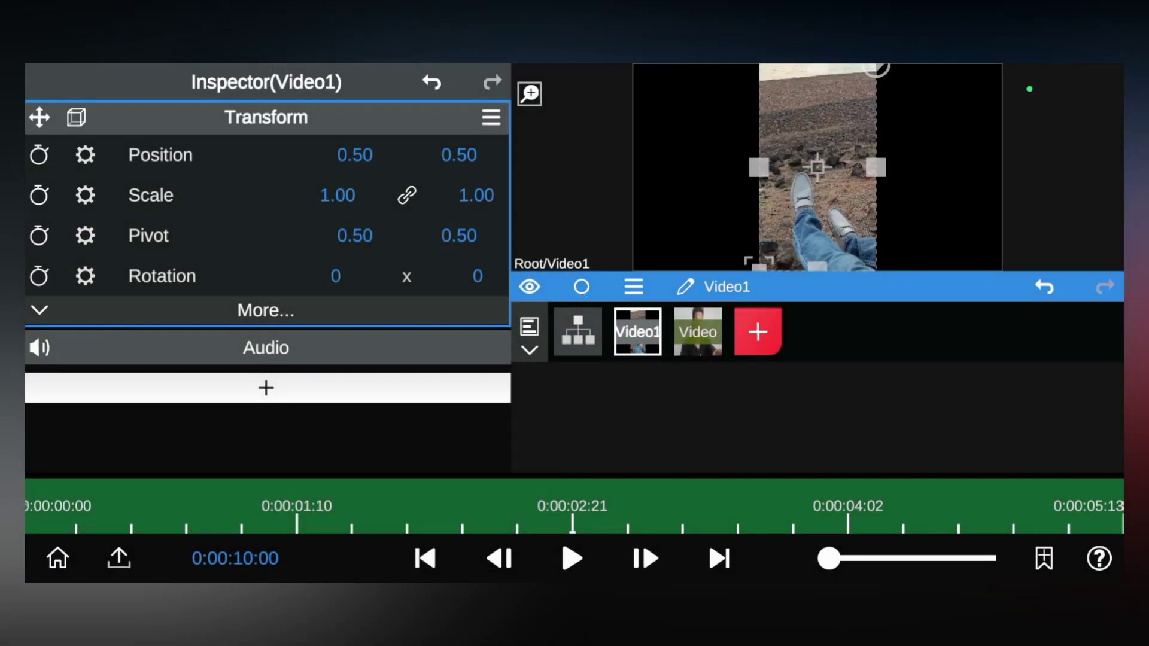
# Step: Delete the extra Video layer through its actions menu, then select Video1
pyautogui.click(698, 333)
pyautogui.click(633, 287)
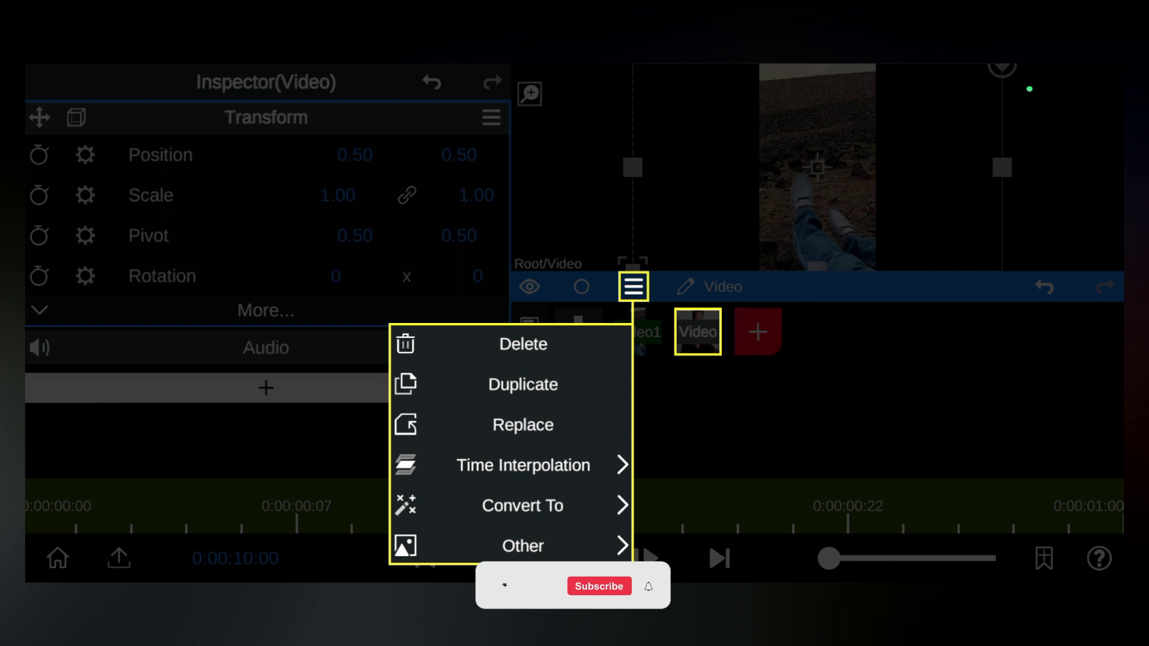
pyautogui.click(571, 365)
pyautogui.moveTo(570, 365)
pyautogui.mouseDown()
pyautogui.moveTo(595, 508)
pyautogui.moveTo(601, 344)
pyautogui.moveTo(592, 544)
pyautogui.moveTo(590, 353)
pyautogui.mouseUp()
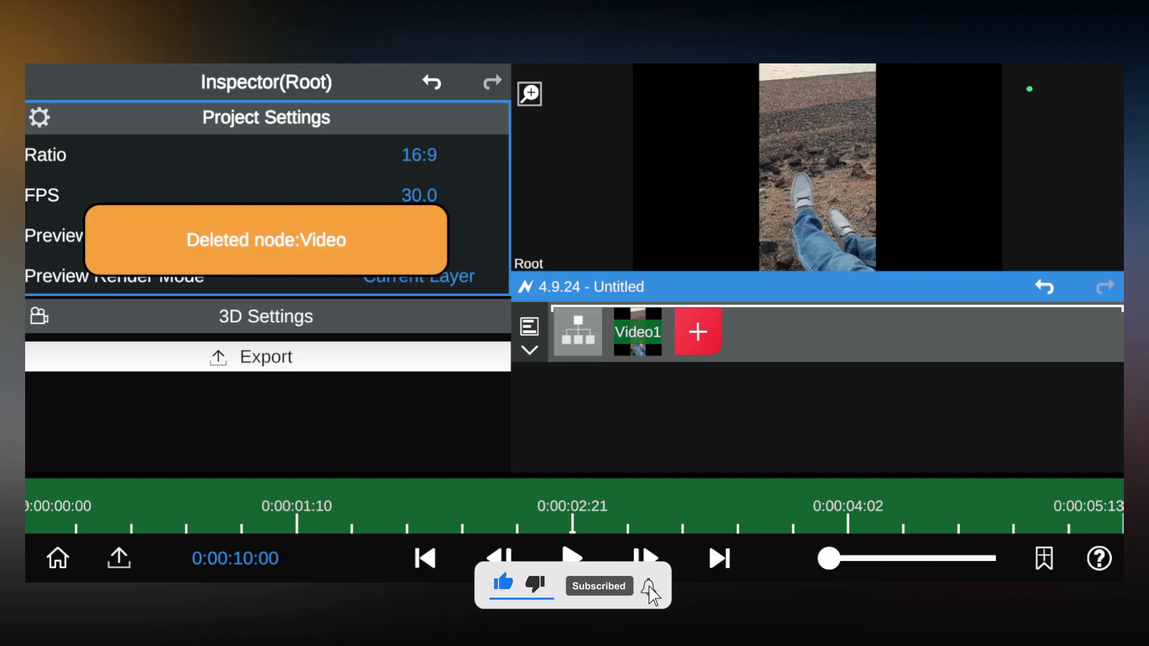
pyautogui.click(638, 333)
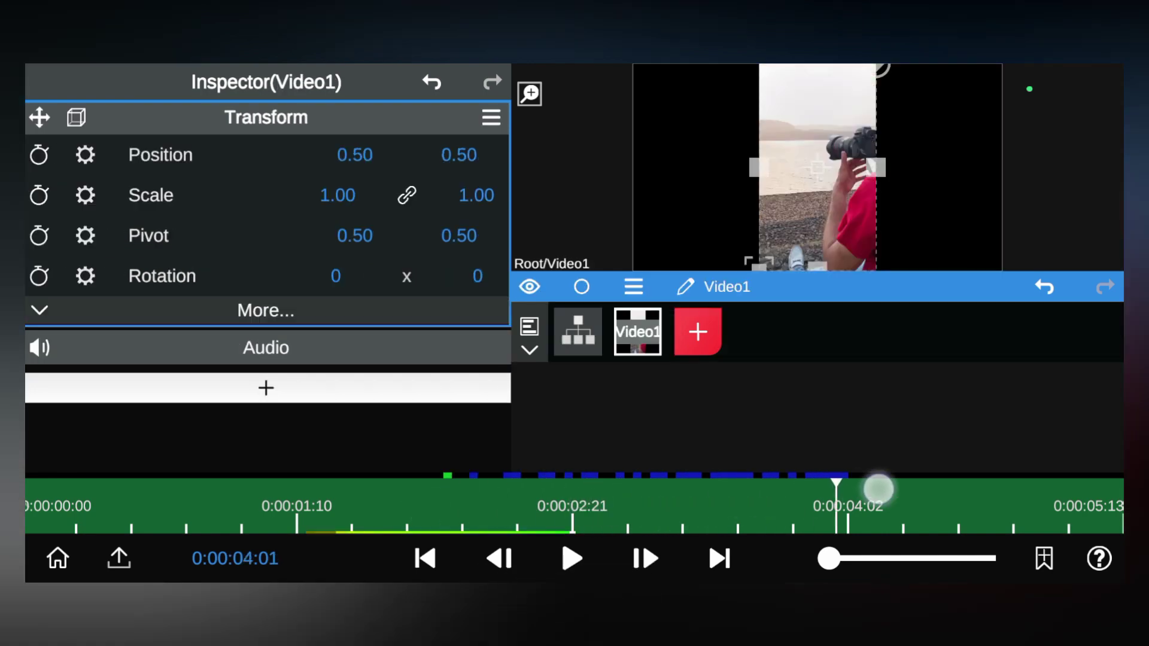
# Step: Preview the Video1 footage and stop around 0:00:03:25
pyautogui.moveTo(424, 508); pyautogui.dragTo(1008, 487)
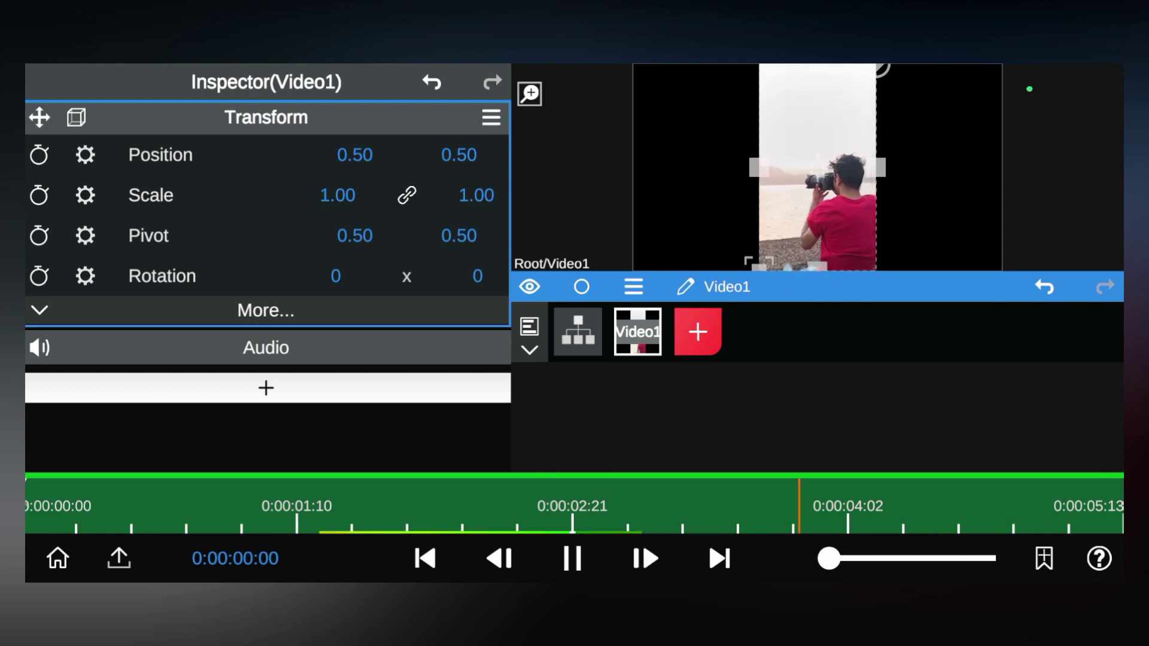
pyautogui.click(588, 506)
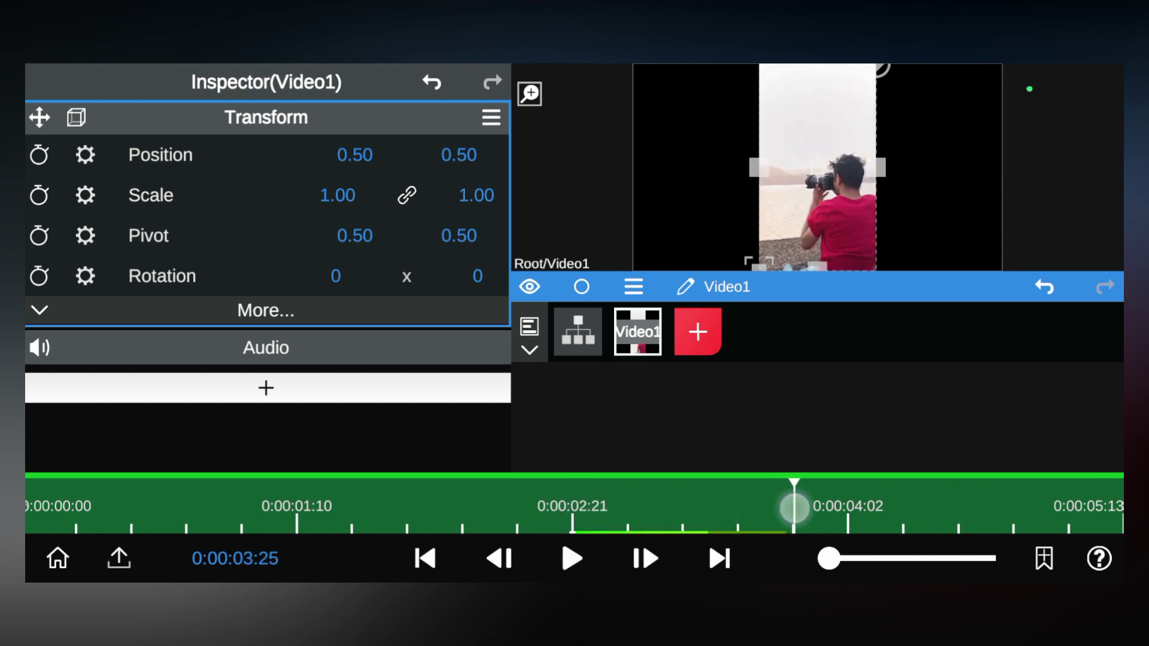
pyautogui.moveTo(588, 507); pyautogui.dragTo(793, 507)
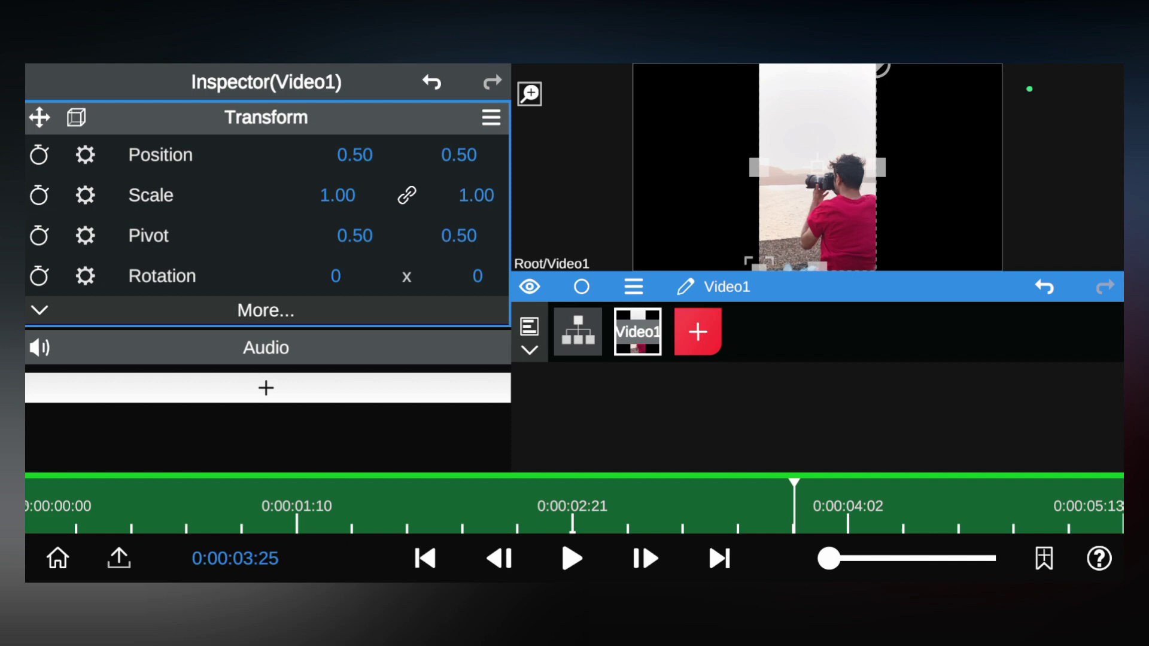
# Step: Return Video1's transform scale to 1.00, expand its extra transform options, and list new layer types
pyautogui.moveTo(218, 161); pyautogui.dragTo(198, 205)
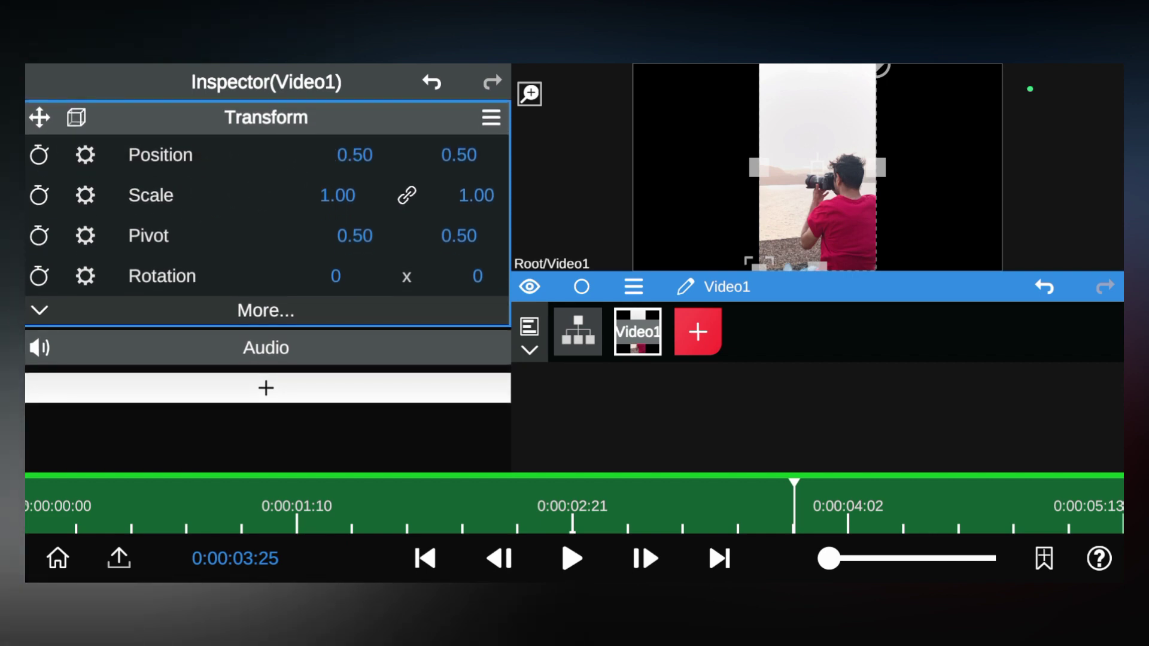
pyautogui.moveTo(290, 212)
pyautogui.mouseDown()
pyautogui.moveTo(215, 330)
pyautogui.moveTo(44, 351)
pyautogui.moveTo(293, 370)
pyautogui.moveTo(361, 390)
pyautogui.moveTo(346, 393)
pyautogui.mouseUp()
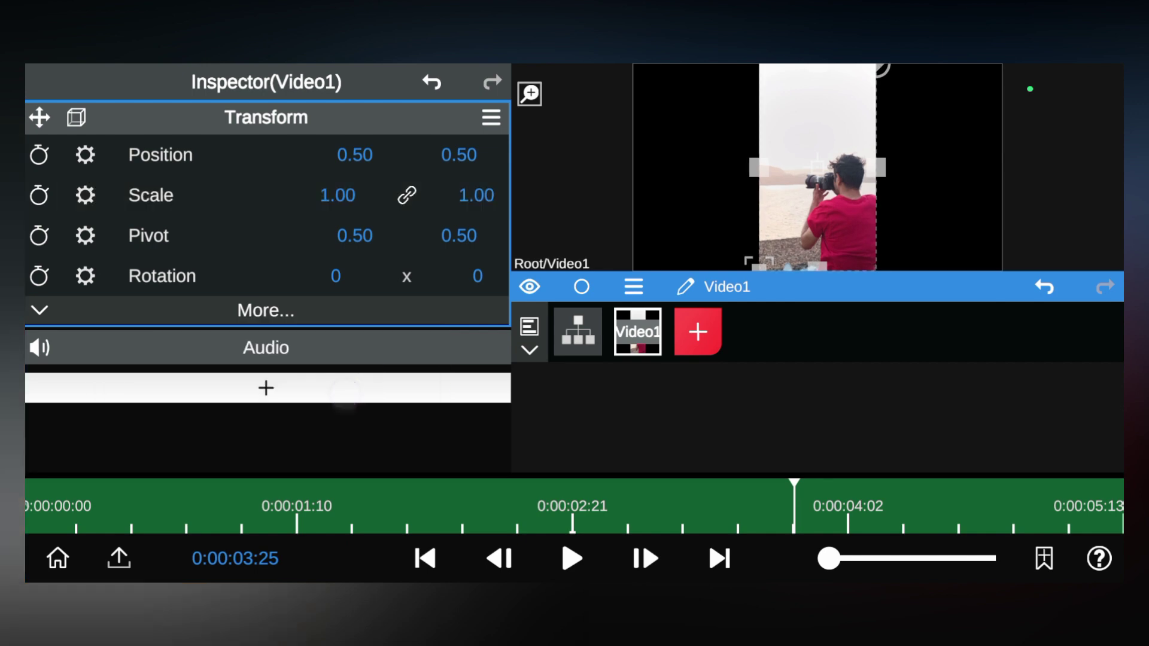
pyautogui.moveTo(251, 212); pyautogui.dragTo(287, 144)
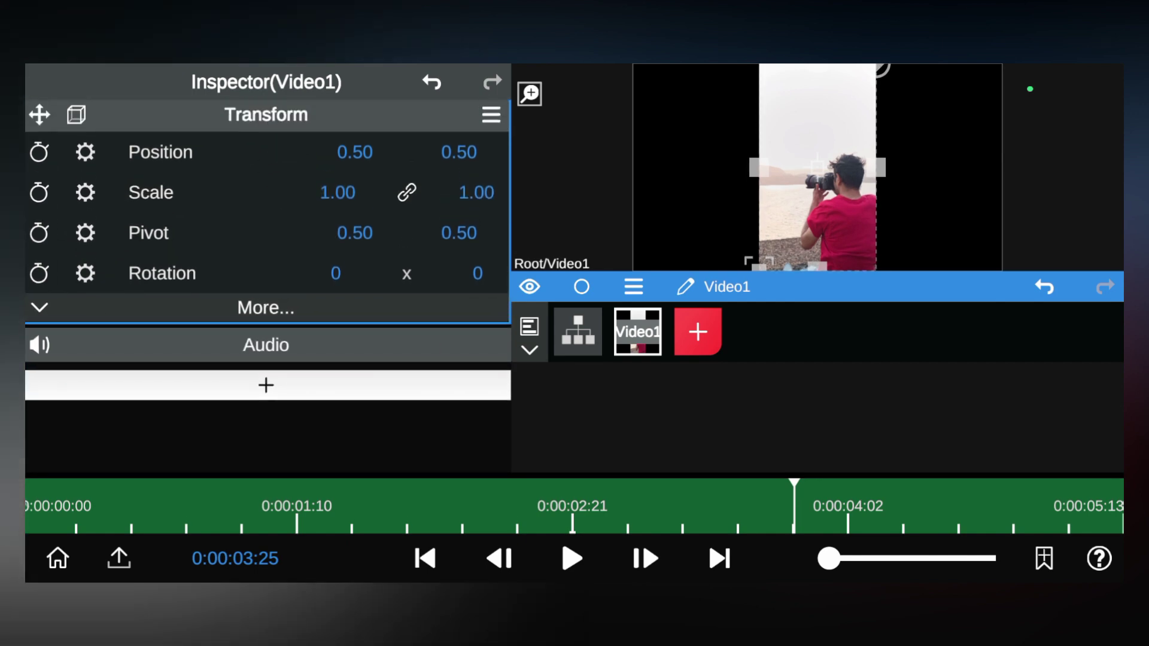
pyautogui.click(296, 311)
pyautogui.moveTo(425, 387); pyautogui.dragTo(459, 260)
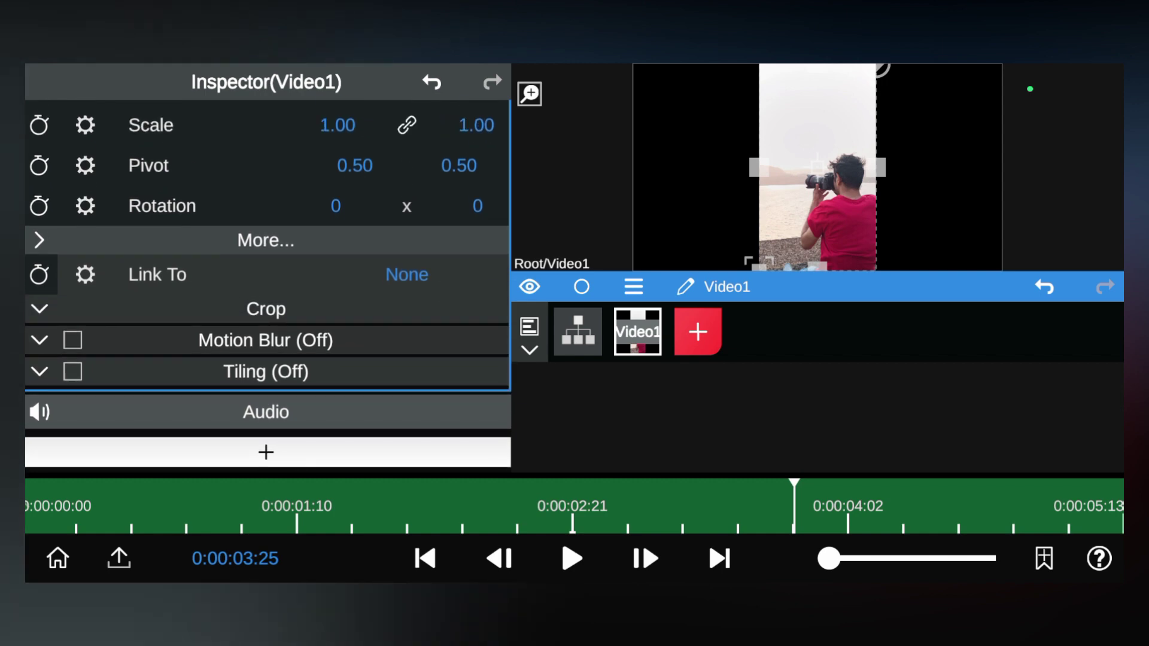
pyautogui.click(266, 451)
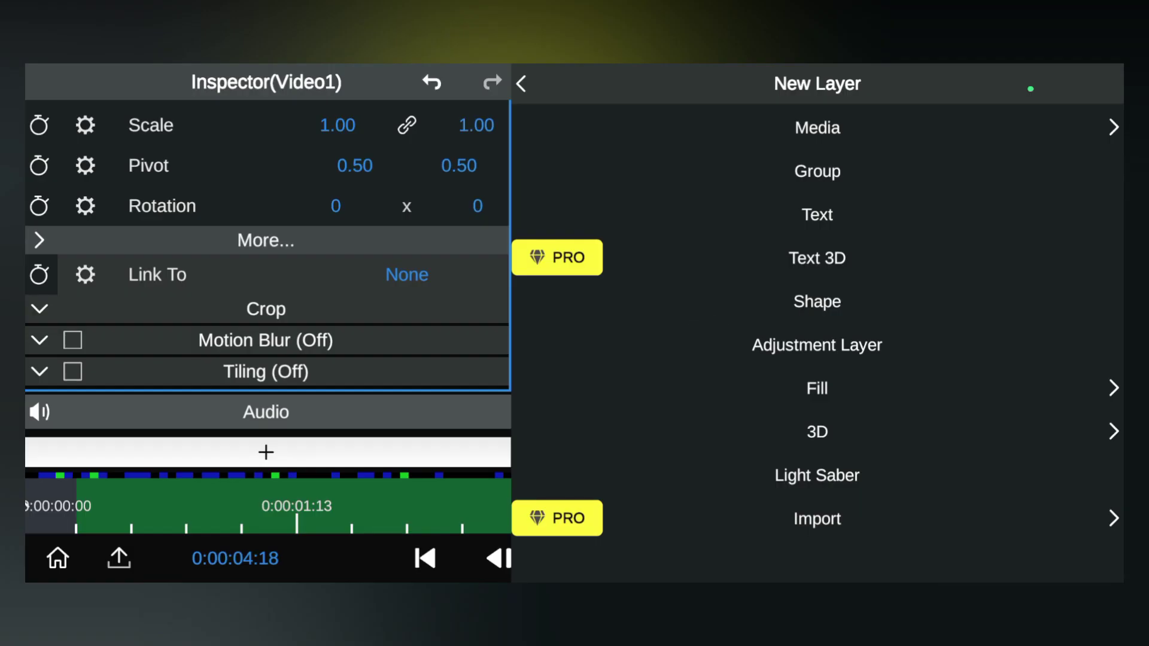
# Step: Add an Adjustment Layer above Video1 with a Hue Saturation Curve (Hue vs Saturation) property
pyautogui.click(862, 349)
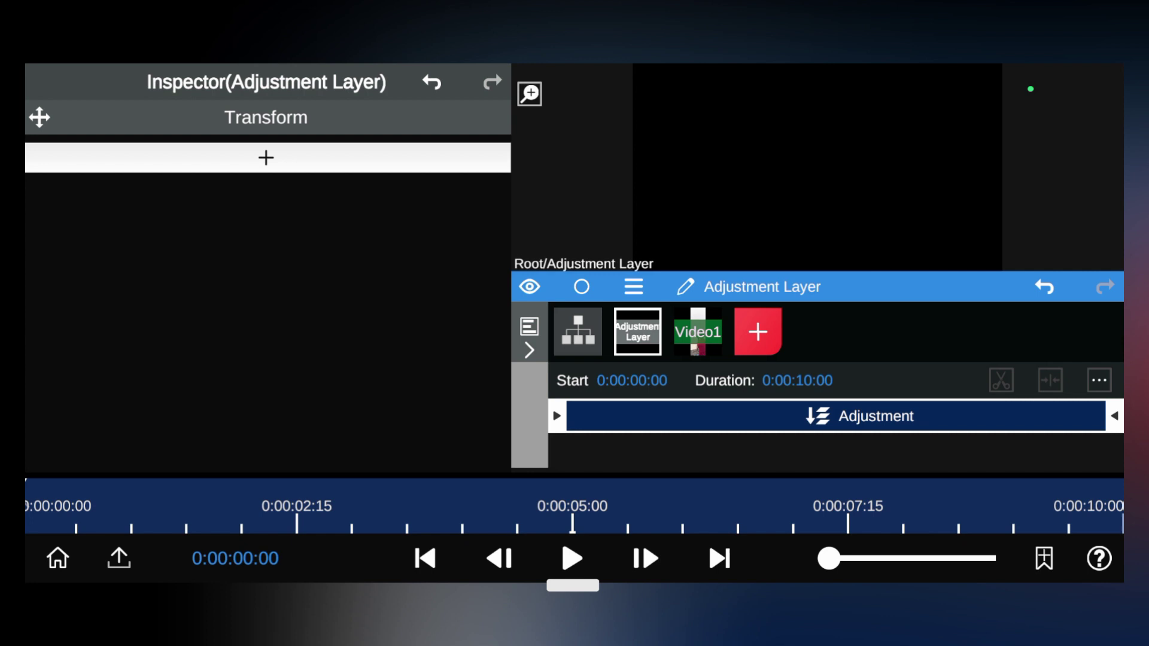
pyautogui.click(266, 157)
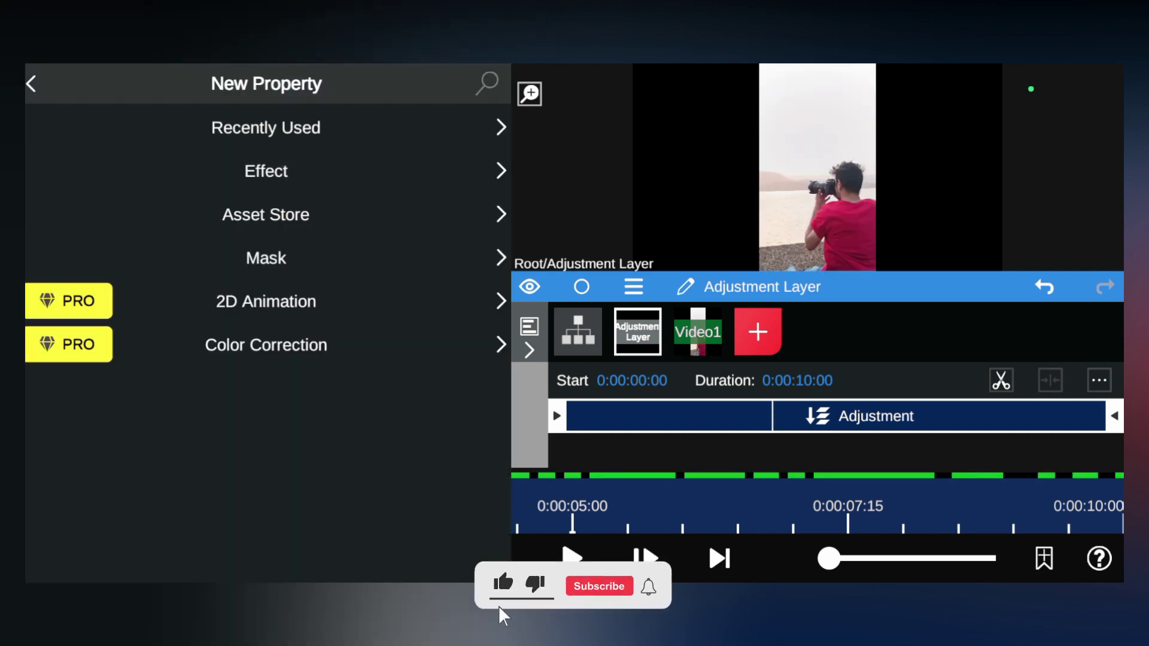
pyautogui.click(265, 344)
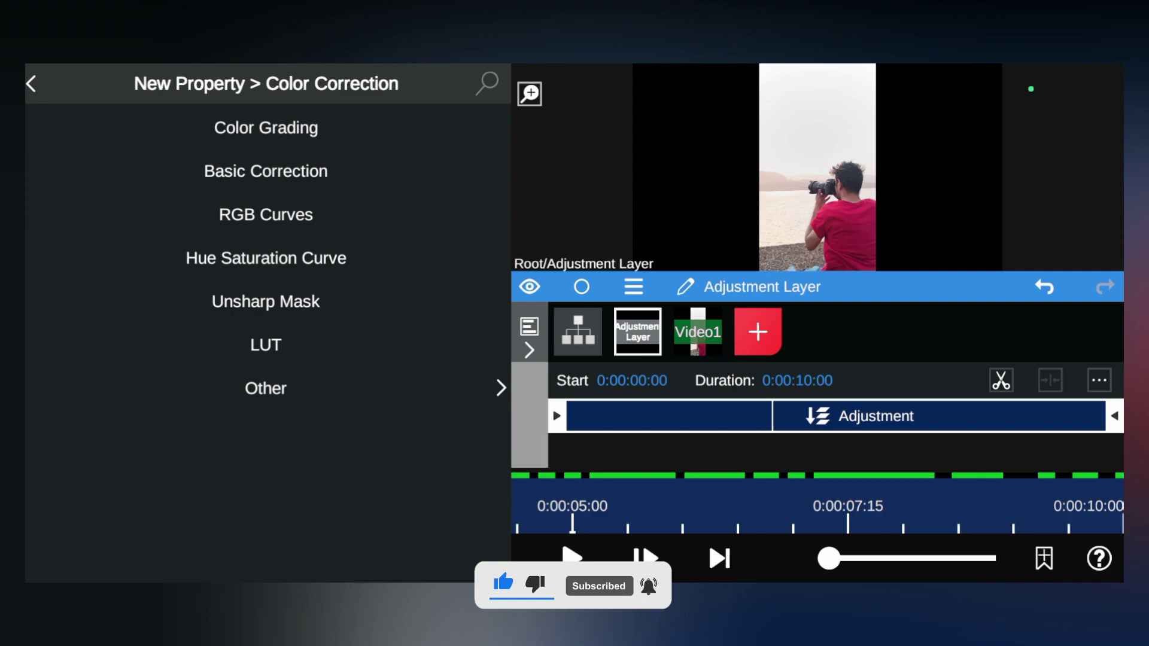
pyautogui.click(346, 260)
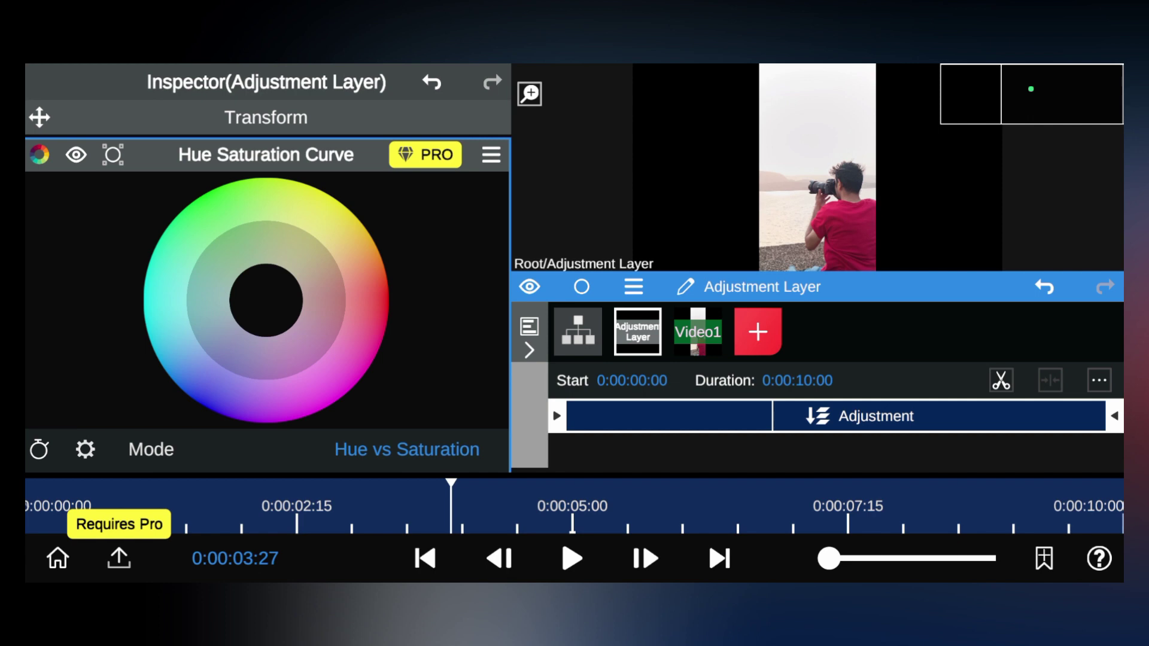
# Step: Add control points to the hue-vs-saturation curve and pull point 2 inward
pyautogui.click(243, 367)
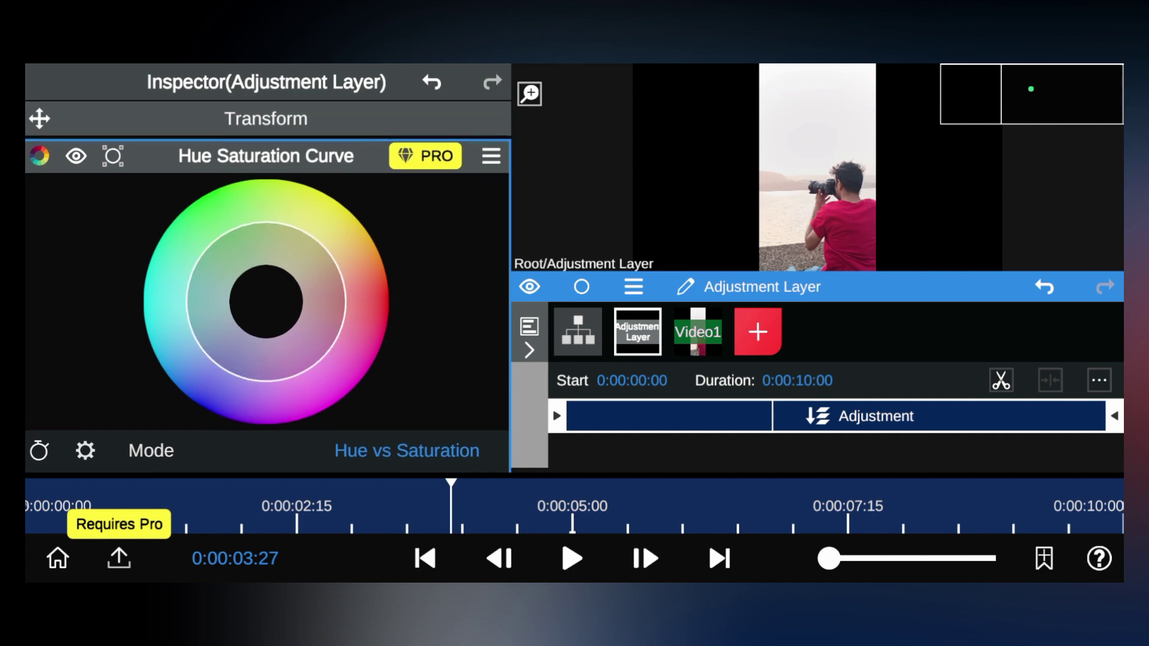
pyautogui.moveTo(284, 370); pyautogui.dragTo(348, 332)
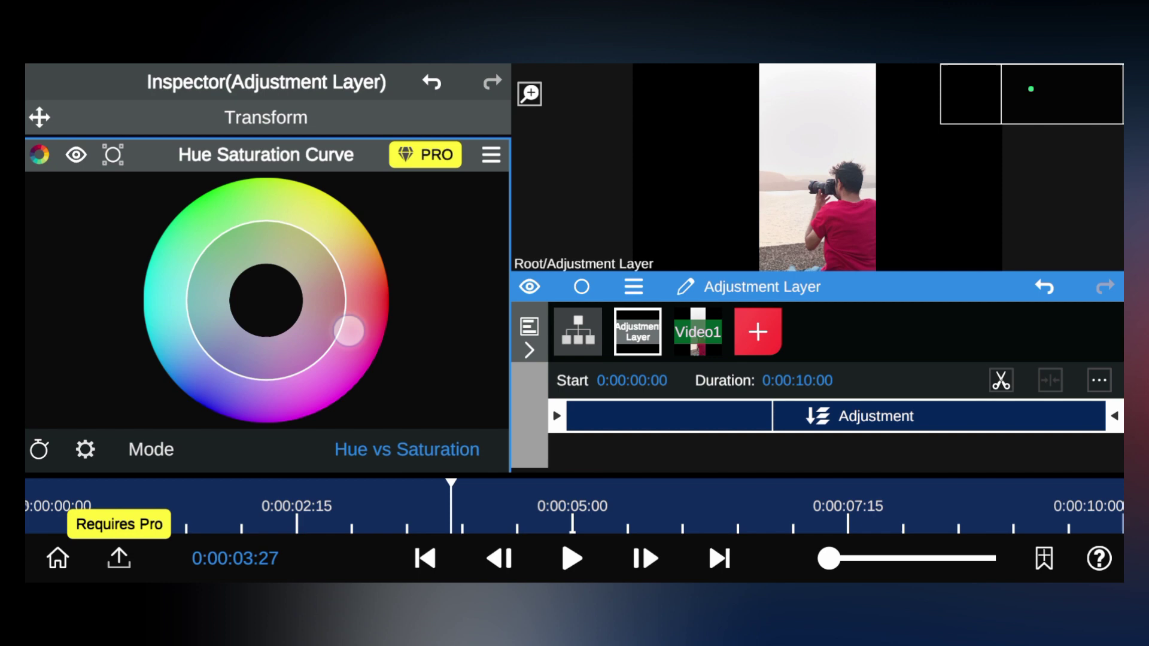
pyautogui.click(233, 241)
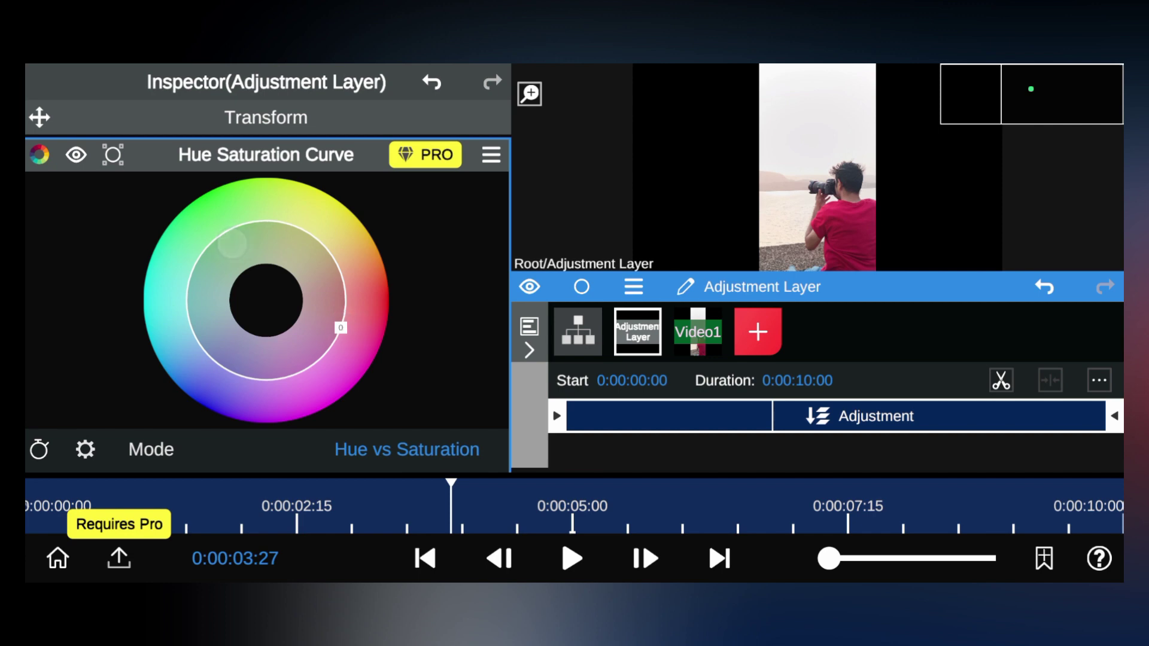
pyautogui.click(203, 349)
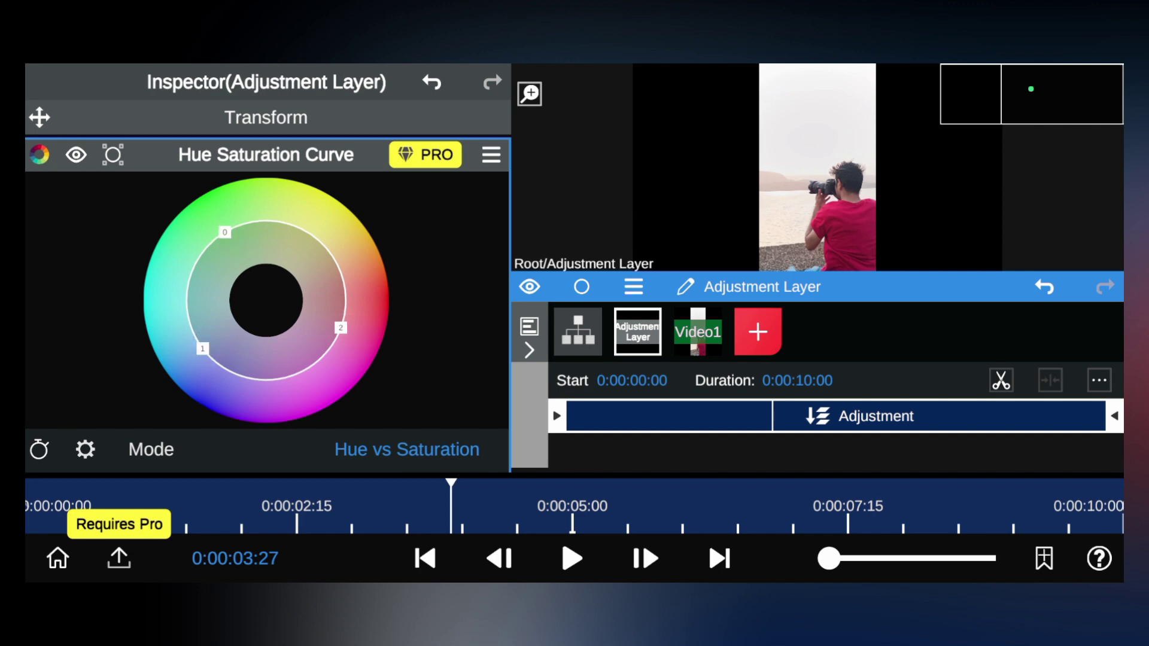
pyautogui.moveTo(340, 328)
pyautogui.mouseDown()
pyautogui.moveTo(341, 340)
pyautogui.moveTo(372, 346)
pyautogui.moveTo(345, 337)
pyautogui.mouseUp()
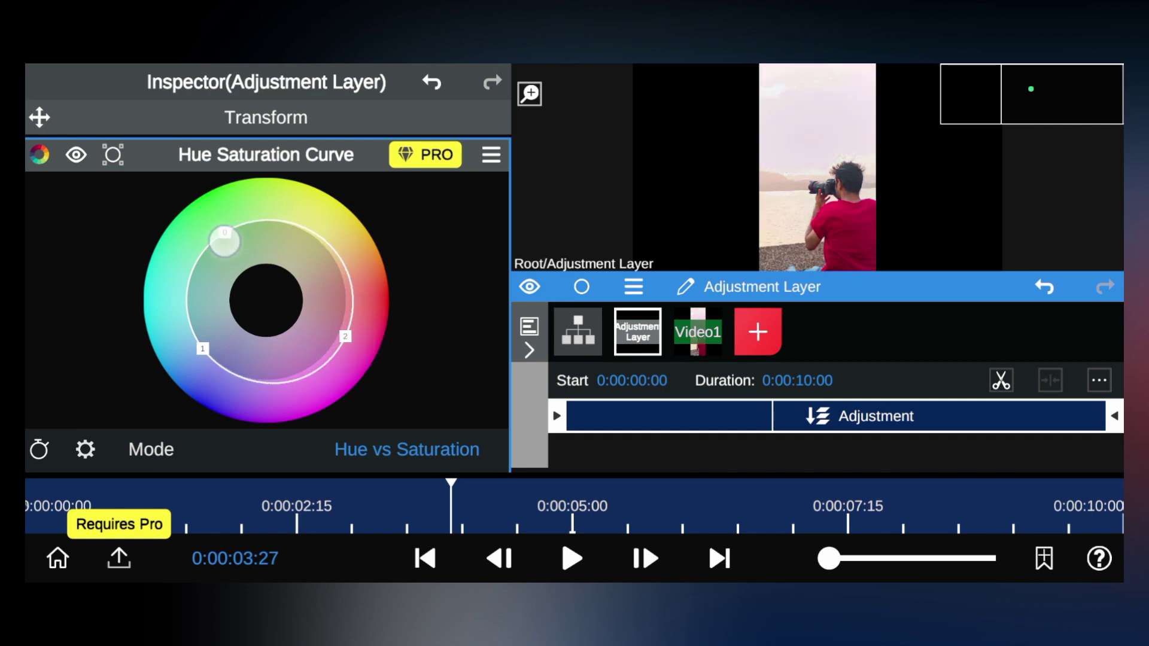
# Step: Reshape curve points 0–2 to pinken the preview and set Amount to 2.08
pyautogui.moveTo(225, 241)
pyautogui.mouseDown()
pyautogui.moveTo(254, 257)
pyautogui.moveTo(241, 272)
pyautogui.moveTo(230, 242)
pyautogui.mouseUp()
pyautogui.moveTo(203, 349)
pyautogui.mouseDown()
pyautogui.moveTo(198, 365)
pyautogui.moveTo(233, 336)
pyautogui.moveTo(219, 349)
pyautogui.moveTo(231, 347)
pyautogui.moveTo(226, 361)
pyautogui.mouseUp()
pyautogui.moveTo(230, 243)
pyautogui.mouseDown()
pyautogui.moveTo(223, 215)
pyautogui.moveTo(236, 230)
pyautogui.mouseUp()
pyautogui.moveTo(345, 336)
pyautogui.mouseDown()
pyautogui.moveTo(375, 338)
pyautogui.moveTo(348, 321)
pyautogui.mouseUp()
pyautogui.moveTo(449, 405); pyautogui.dragTo(457, 236)
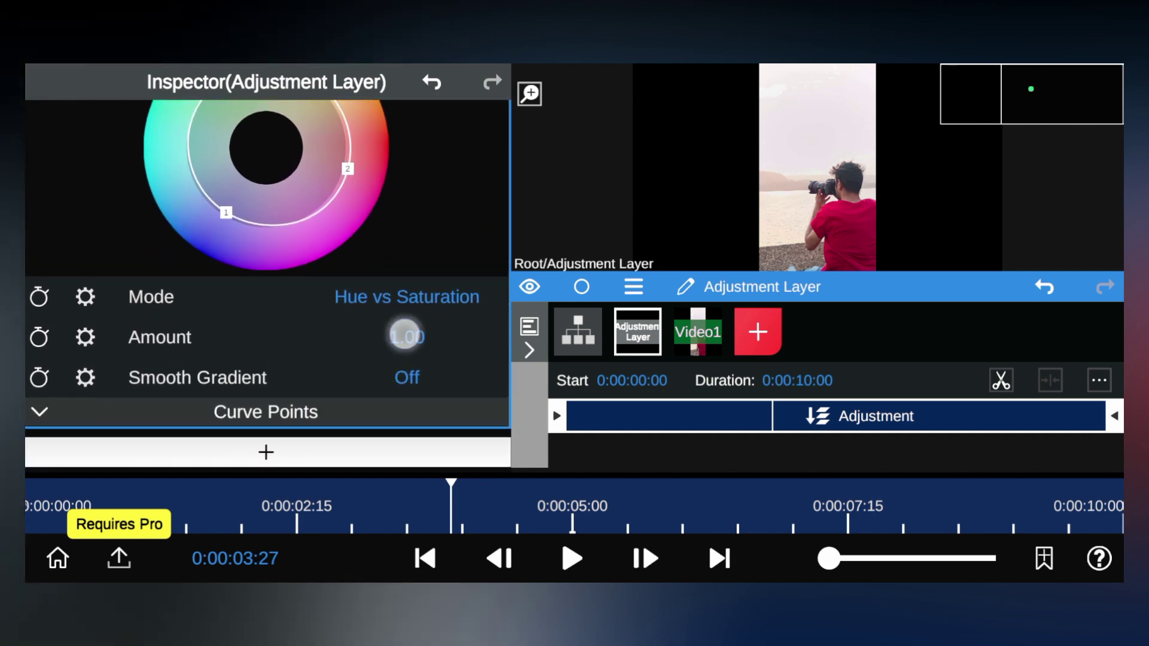
pyautogui.moveTo(403, 336)
pyautogui.mouseDown()
pyautogui.moveTo(498, 339)
pyautogui.moveTo(248, 335)
pyautogui.moveTo(526, 334)
pyautogui.moveTo(367, 336)
pyautogui.moveTo(684, 392)
pyautogui.moveTo(387, 323)
pyautogui.moveTo(239, 349)
pyautogui.moveTo(346, 341)
pyautogui.mouseUp()
pyautogui.moveTo(398, 403); pyautogui.dragTo(439, 280)
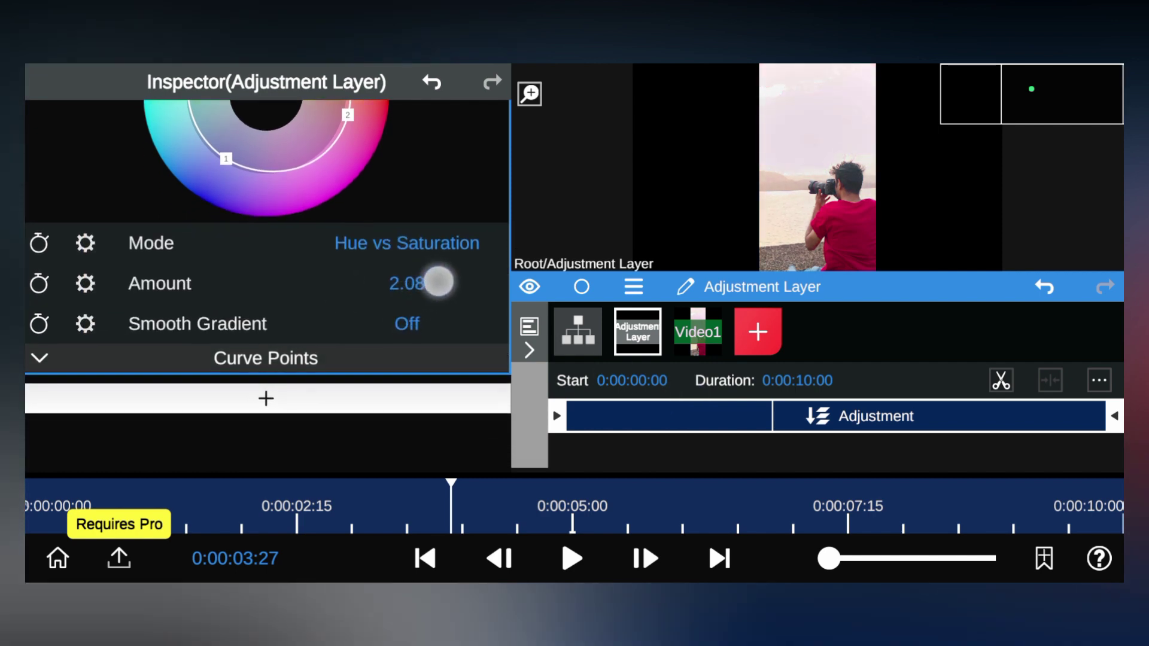
pyautogui.click(266, 451)
# Step: Add RGB Curves, bend the master curve into an S shape, and show its point values
pyautogui.click(456, 343)
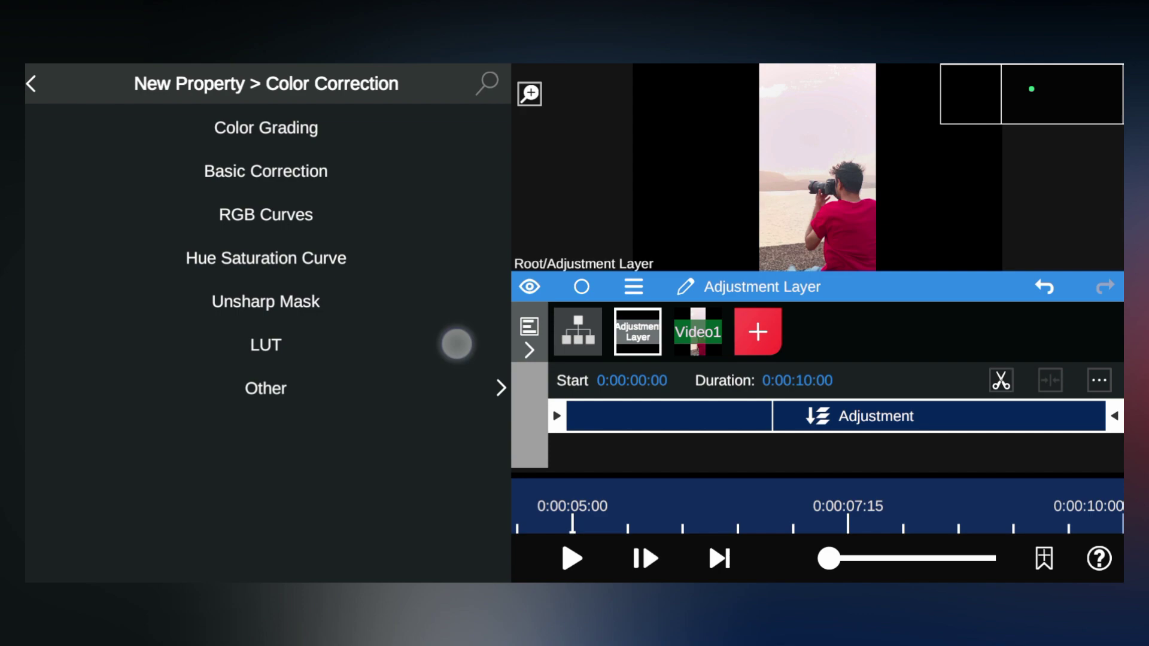
pyautogui.click(337, 220)
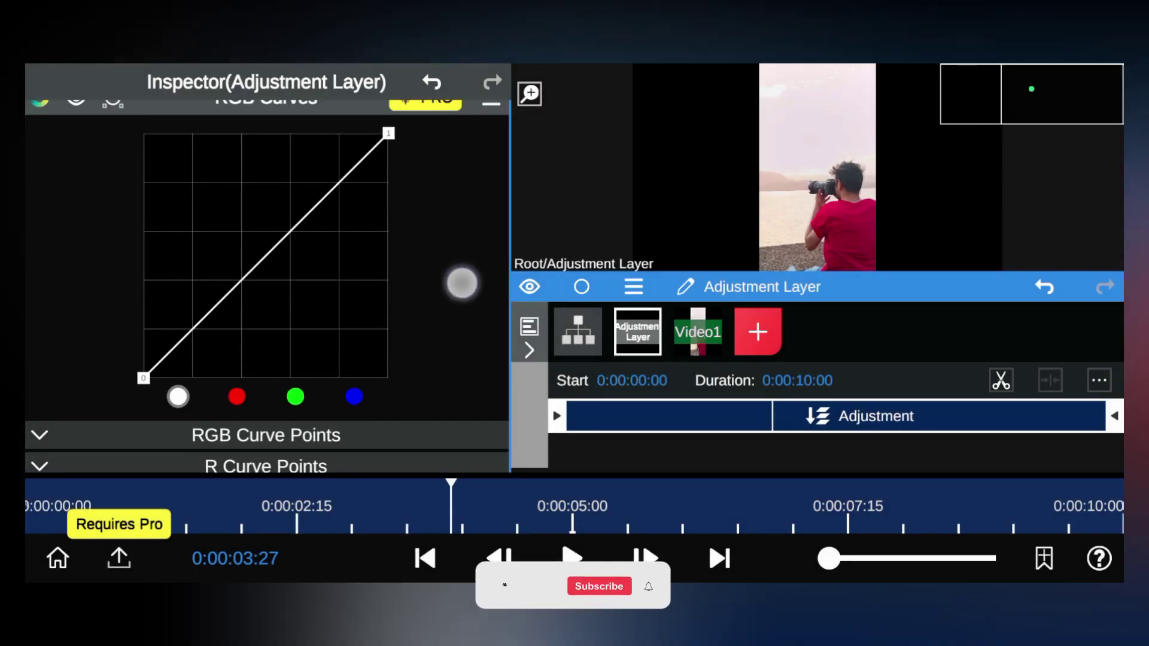
pyautogui.moveTo(462, 282); pyautogui.dragTo(467, 328)
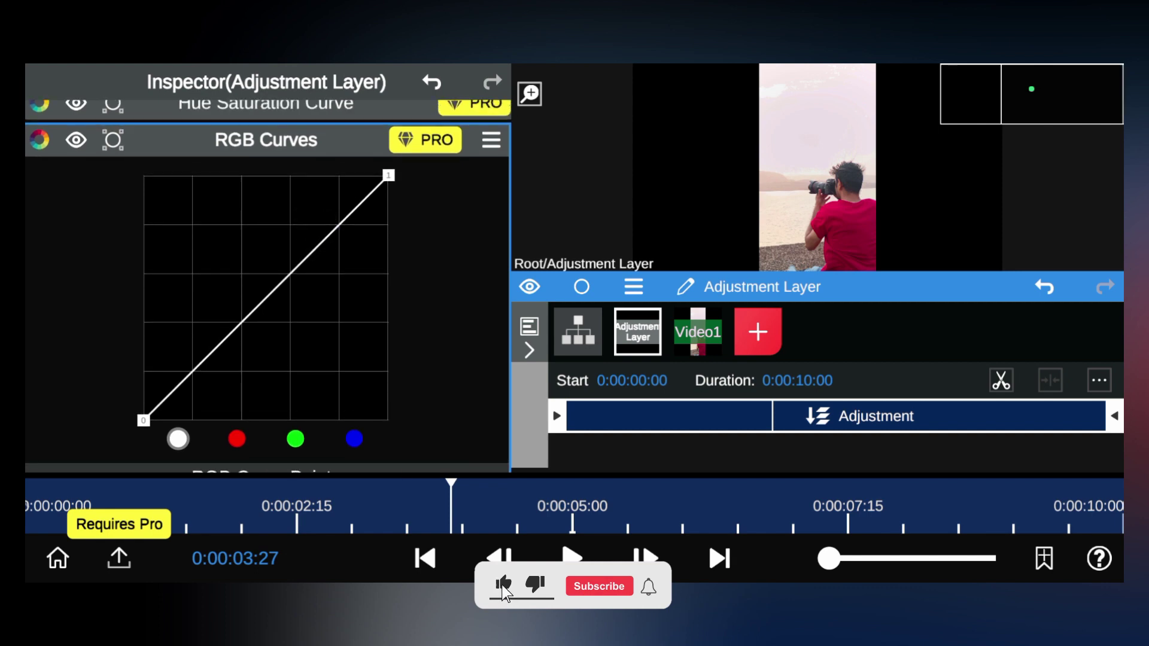
pyautogui.click(336, 227)
pyautogui.moveTo(336, 227)
pyautogui.mouseDown()
pyautogui.moveTo(349, 270)
pyautogui.moveTo(305, 221)
pyautogui.mouseUp()
pyautogui.moveTo(195, 368)
pyautogui.mouseDown()
pyautogui.moveTo(200, 353)
pyautogui.moveTo(230, 364)
pyautogui.moveTo(226, 354)
pyautogui.moveTo(244, 338)
pyautogui.mouseUp()
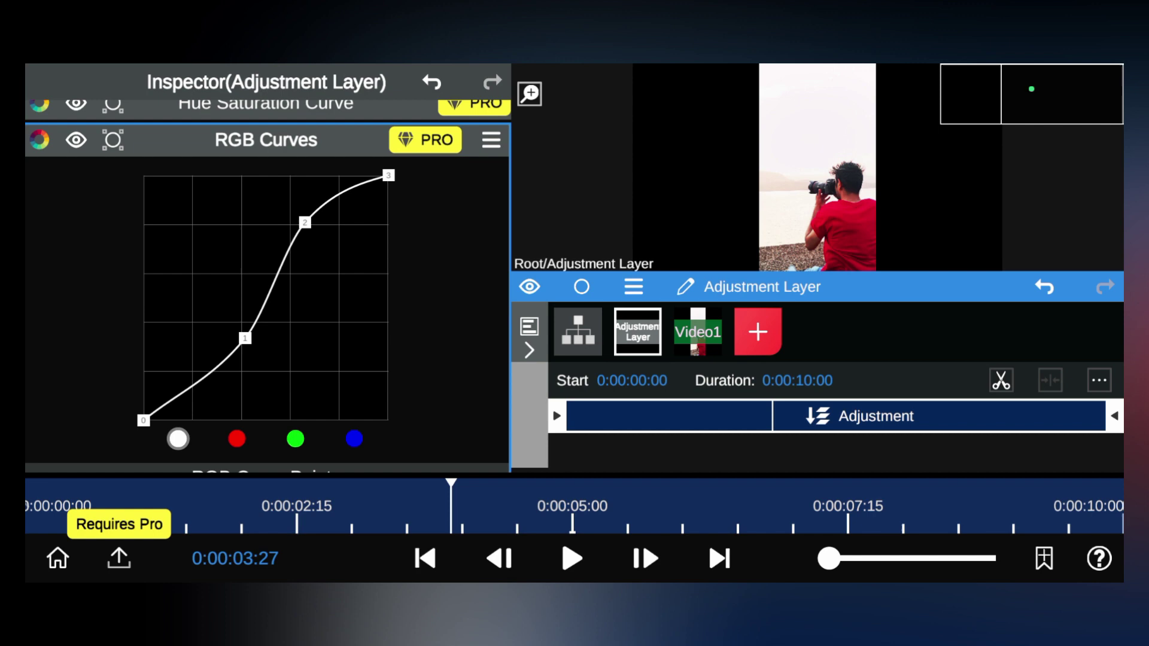
pyautogui.moveTo(454, 267); pyautogui.dragTo(454, 108)
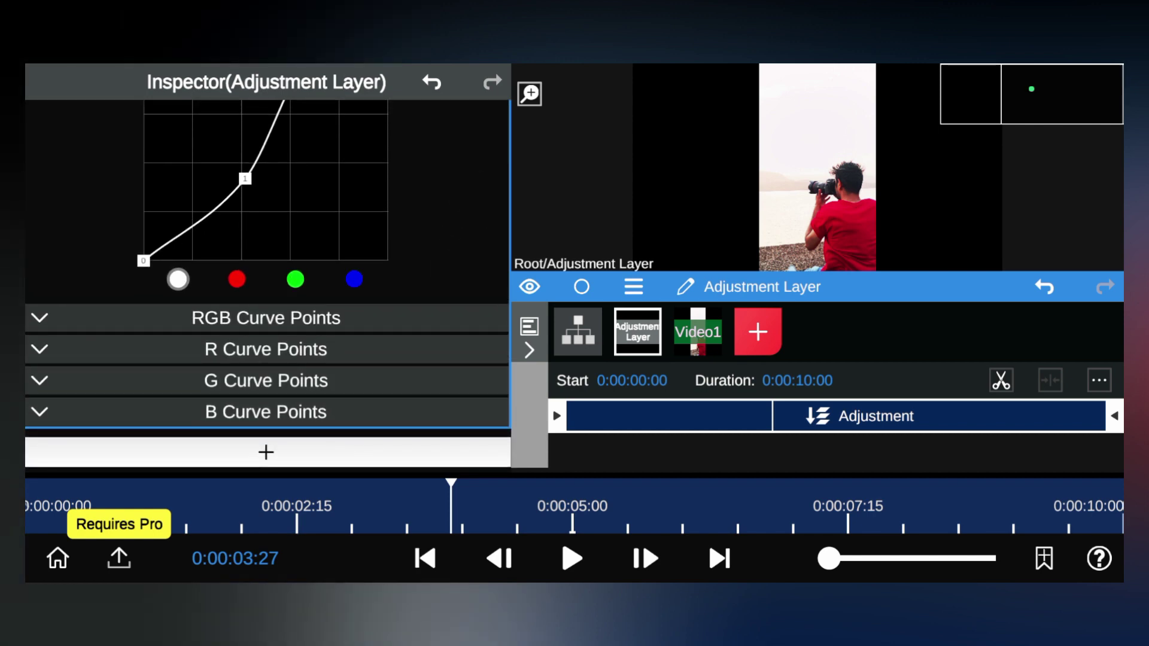
pyautogui.click(336, 317)
pyautogui.moveTo(467, 399); pyautogui.dragTo(467, 236)
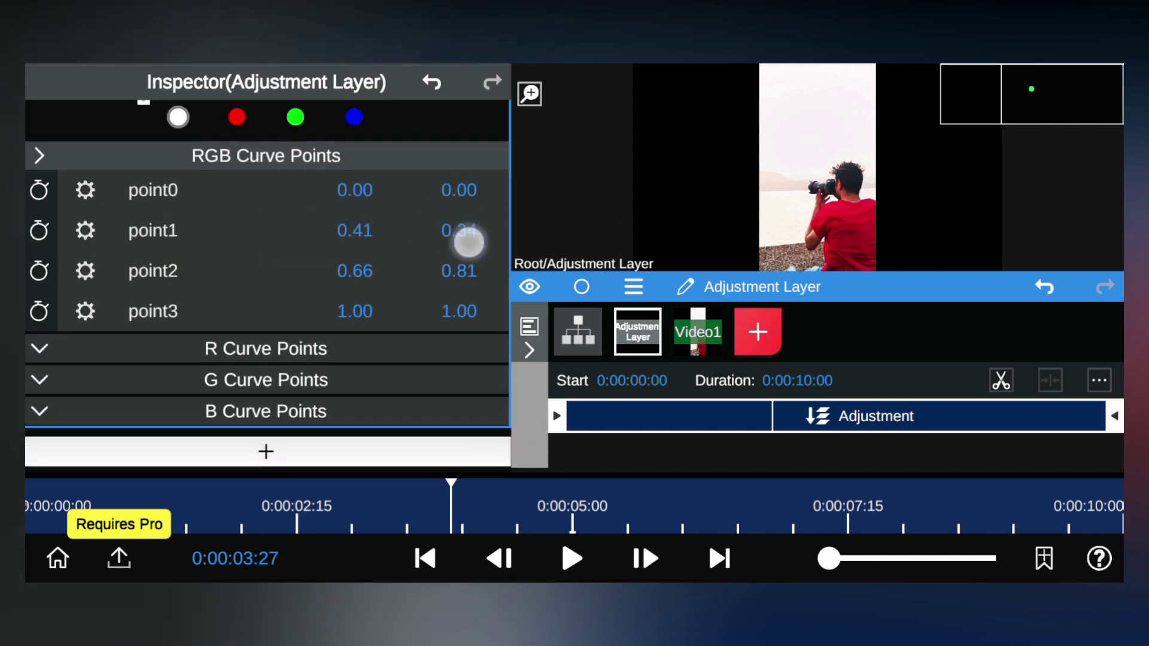
pyautogui.click(266, 452)
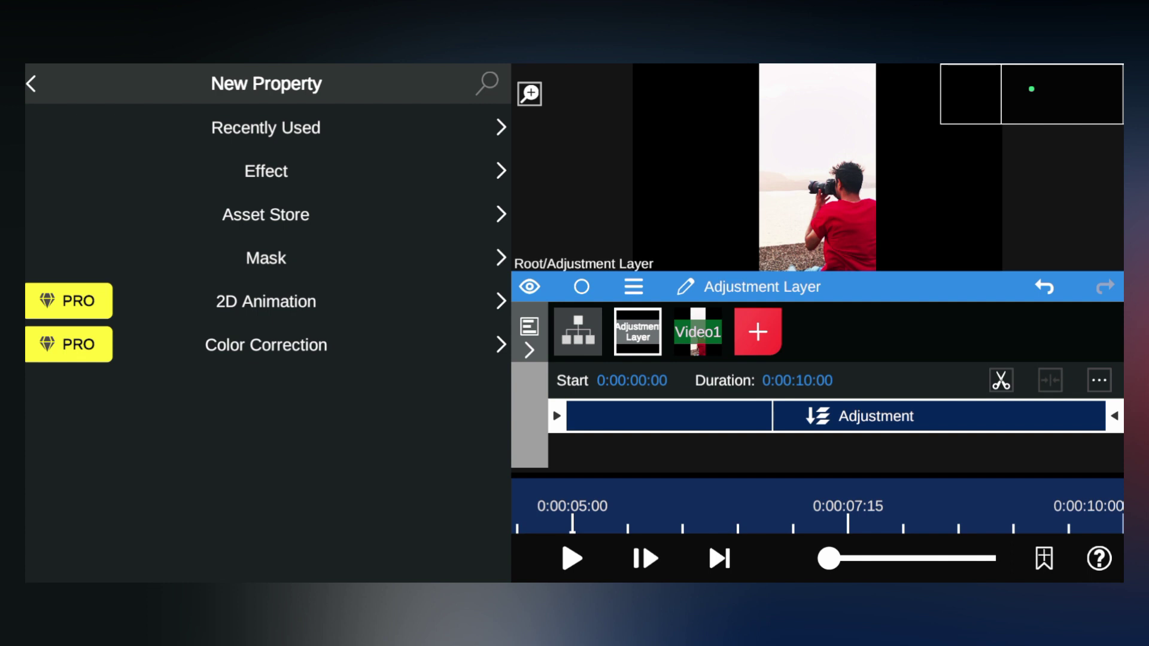
# Step: Add Color Grading to the adjustment layer and slightly shift its Lift balance
pyautogui.click(266, 344)
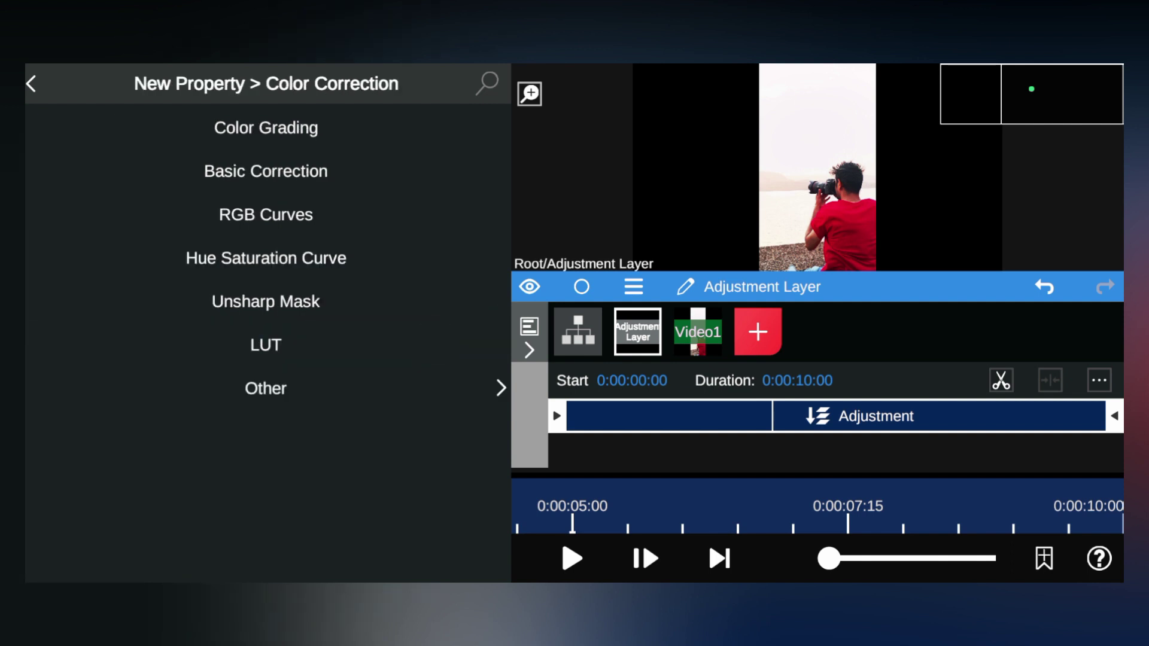
pyautogui.click(364, 136)
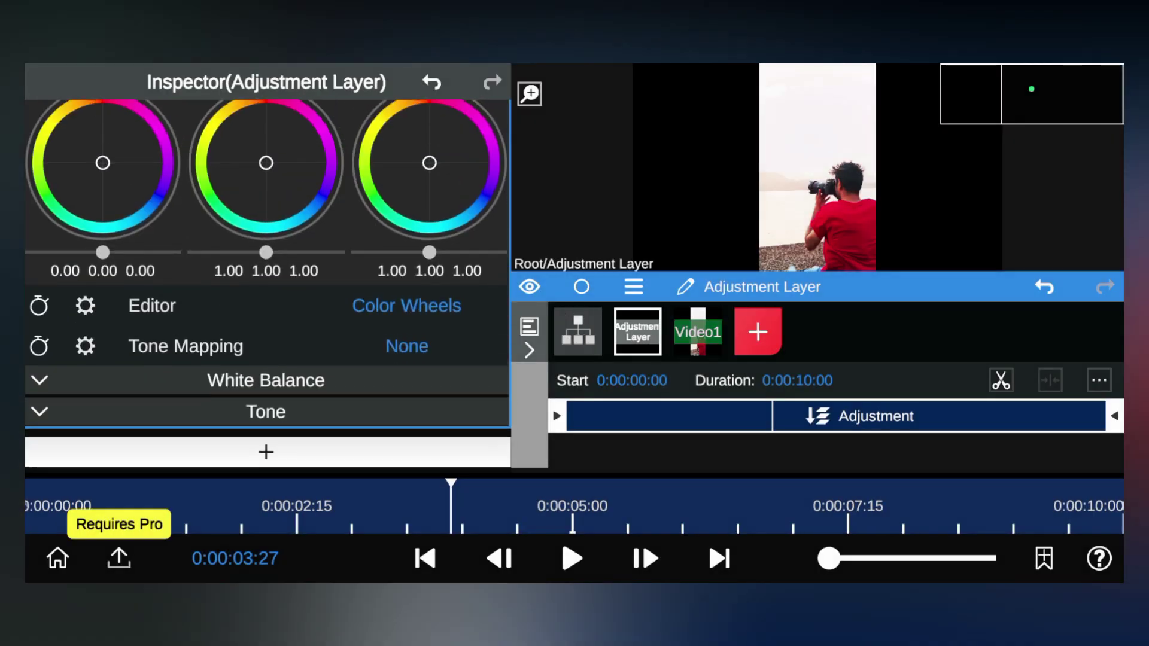
pyautogui.moveTo(350, 329); pyautogui.dragTo(341, 436)
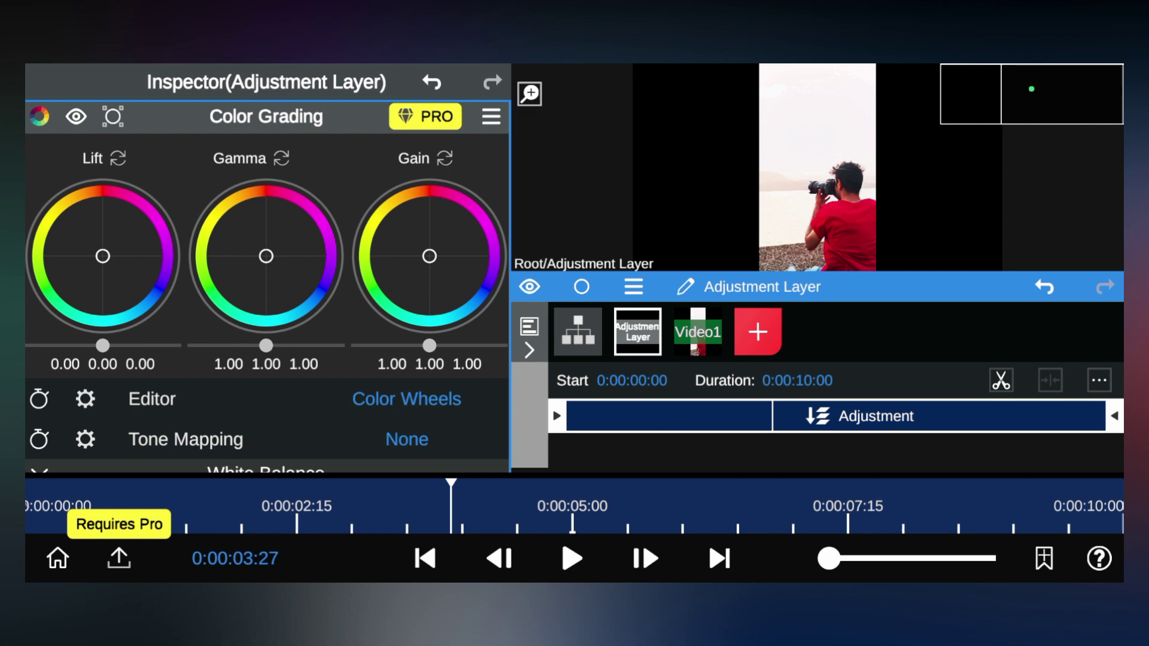
pyautogui.moveTo(107, 260)
pyautogui.mouseDown()
pyautogui.moveTo(79, 281)
pyautogui.moveTo(128, 242)
pyautogui.moveTo(90, 223)
pyautogui.moveTo(113, 249)
pyautogui.moveTo(102, 257)
pyautogui.mouseUp()
pyautogui.click(270, 263)
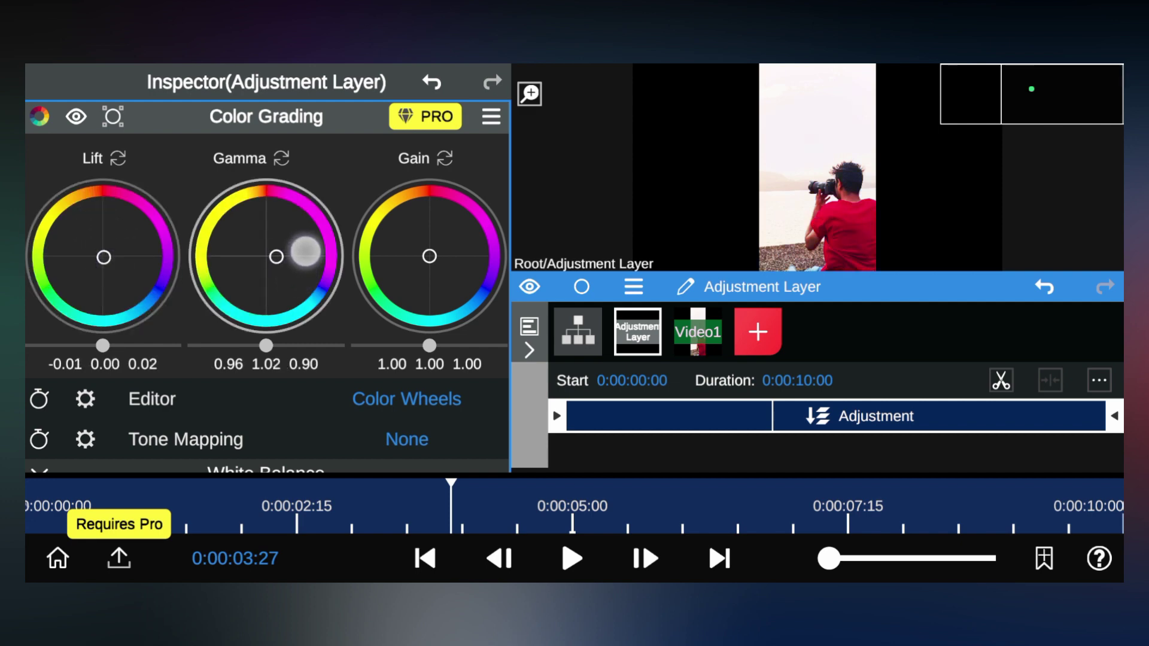
# Step: Set Gamma to 1.22, 0.93, 1.23 and leave Gain near neutral
pyautogui.moveTo(311, 210)
pyautogui.mouseDown()
pyautogui.moveTo(244, 262)
pyautogui.moveTo(267, 252)
pyautogui.mouseUp()
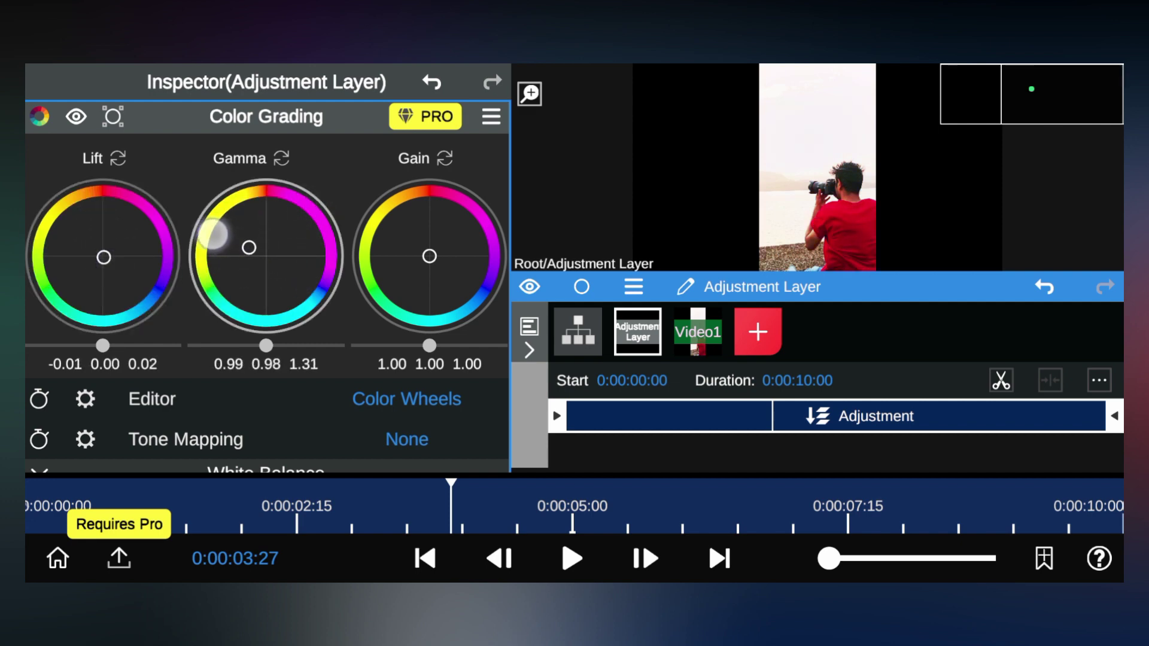
pyautogui.moveTo(287, 200)
pyautogui.mouseDown()
pyautogui.moveTo(171, 239)
pyautogui.moveTo(177, 300)
pyautogui.mouseUp()
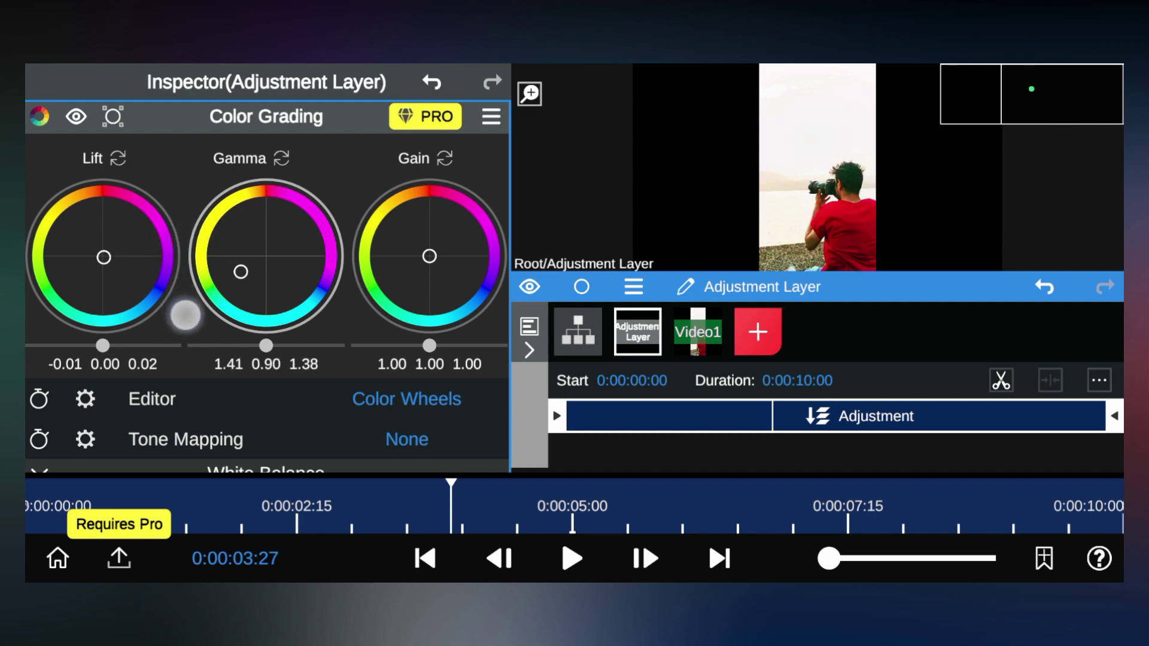
pyautogui.moveTo(457, 243)
pyautogui.mouseDown()
pyautogui.moveTo(374, 232)
pyautogui.moveTo(428, 300)
pyautogui.moveTo(431, 212)
pyautogui.moveTo(340, 227)
pyautogui.mouseUp()
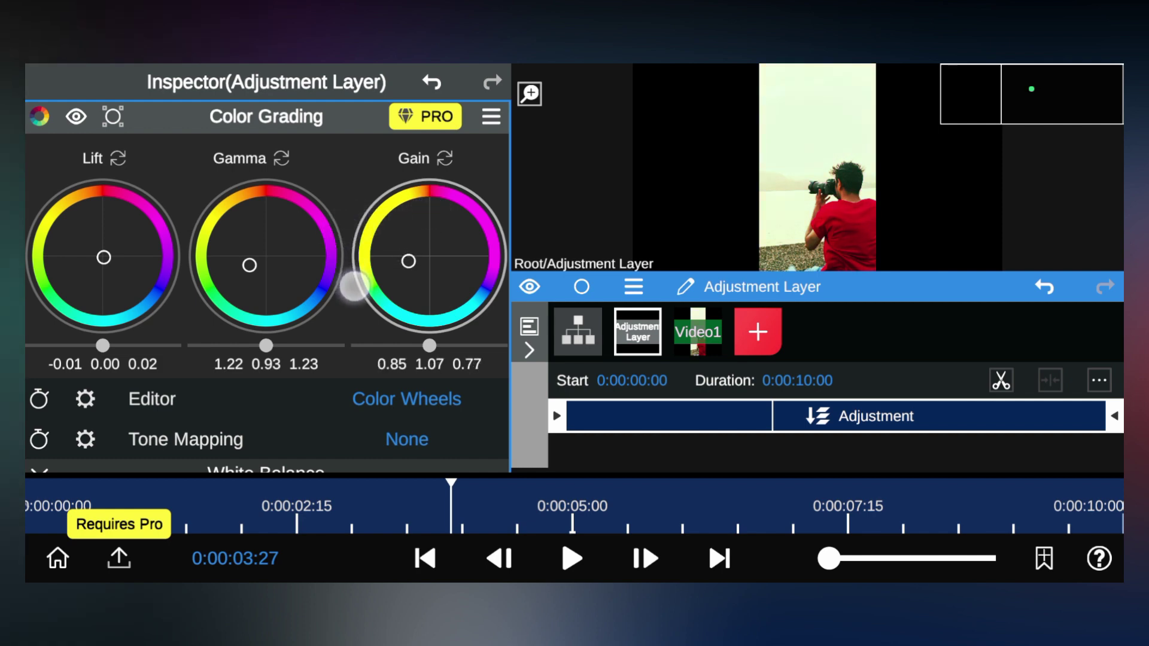
pyautogui.moveTo(354, 285); pyautogui.dragTo(425, 282)
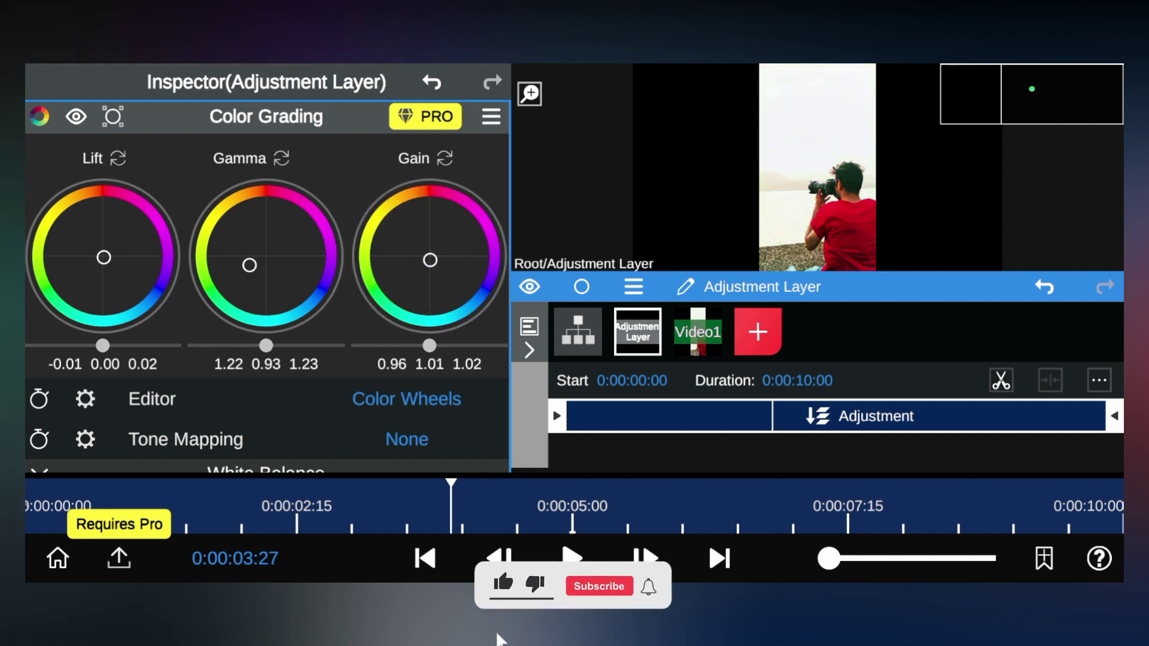
pyautogui.scroll(-3, 323, 399)
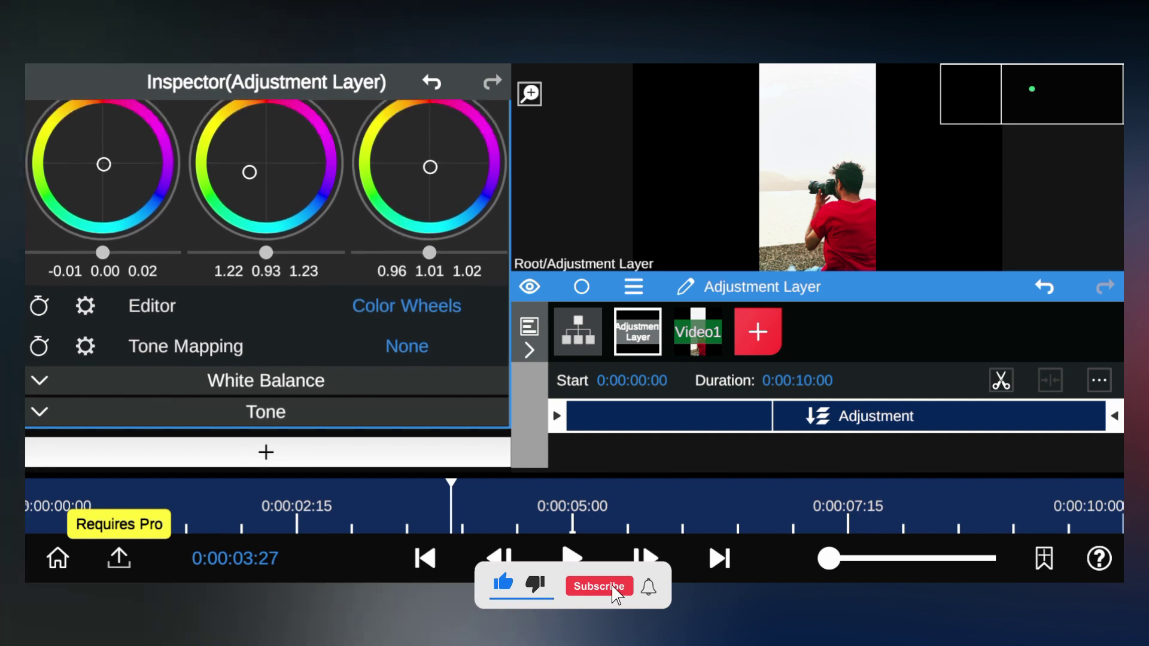
# Step: Open the Color Grading options, then select Video1 and play the graded preview
pyautogui.click(326, 381)
pyautogui.scroll(3, 266, 270)
pyautogui.click(491, 191)
pyautogui.moveTo(397, 411)
pyautogui.mouseDown()
pyautogui.moveTo(460, 283)
pyautogui.moveTo(507, 290)
pyautogui.mouseUp()
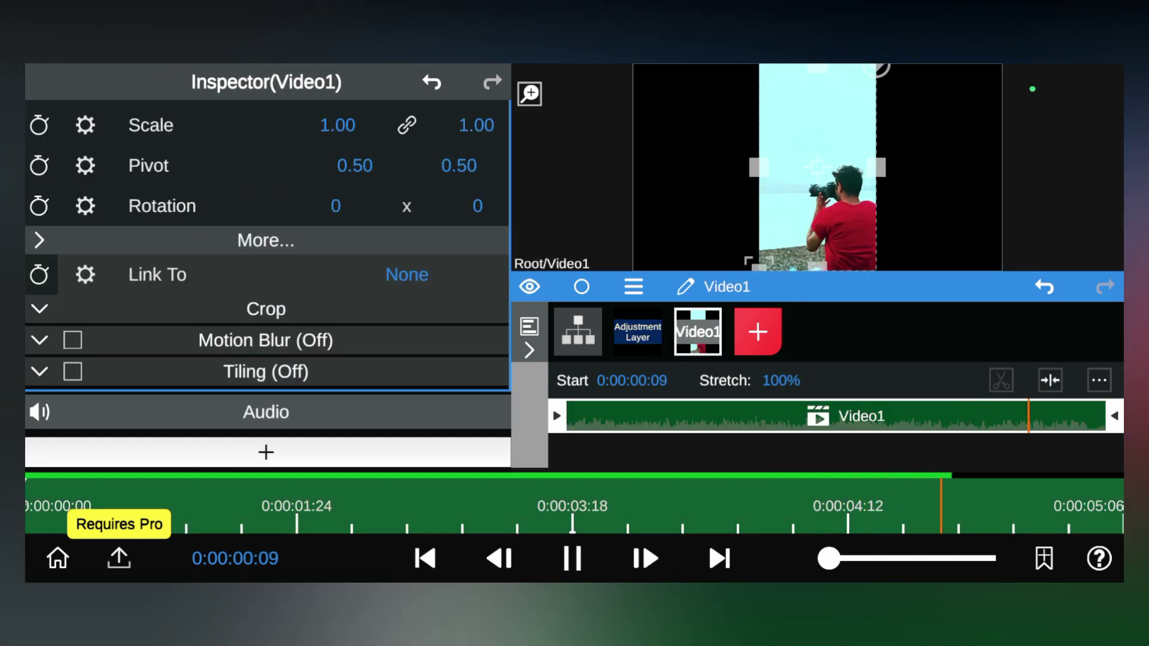
pyautogui.click(746, 513)
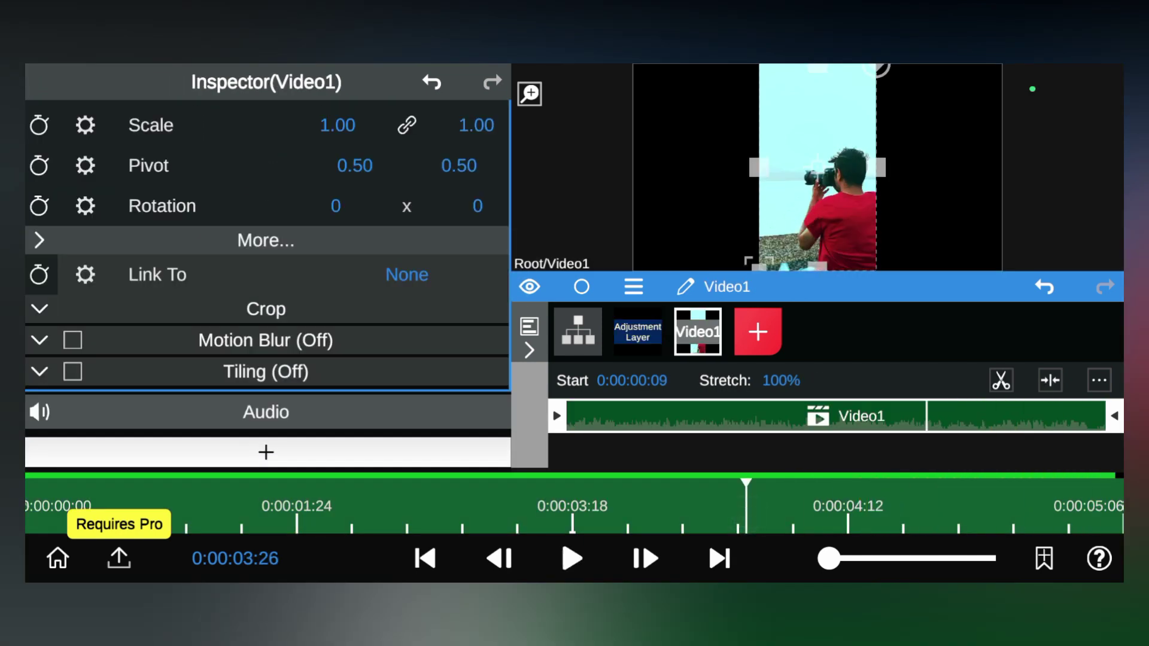